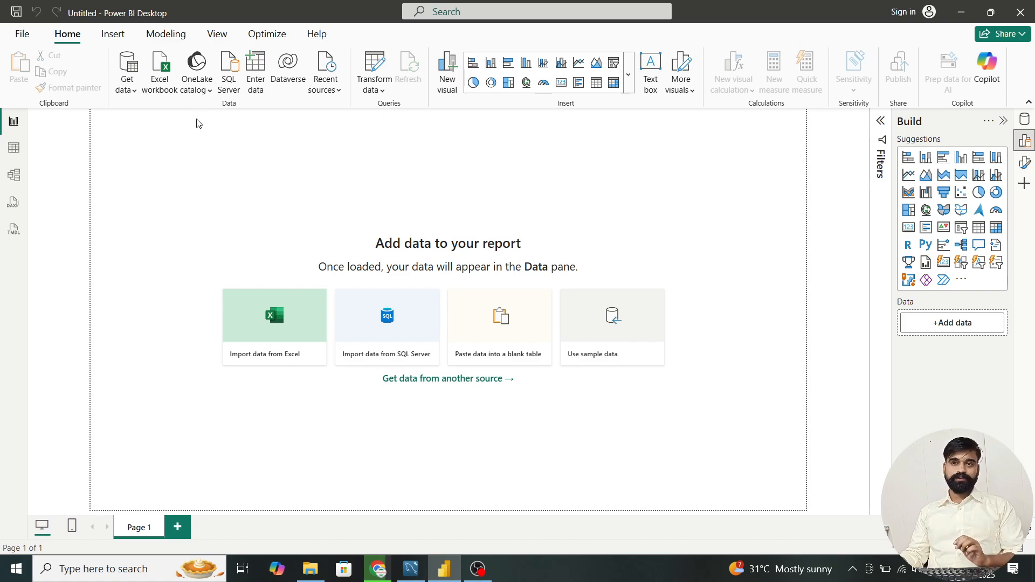
Try to connect to a MySQL database as a data source and open the linked information on the required additional components
click(136, 70)
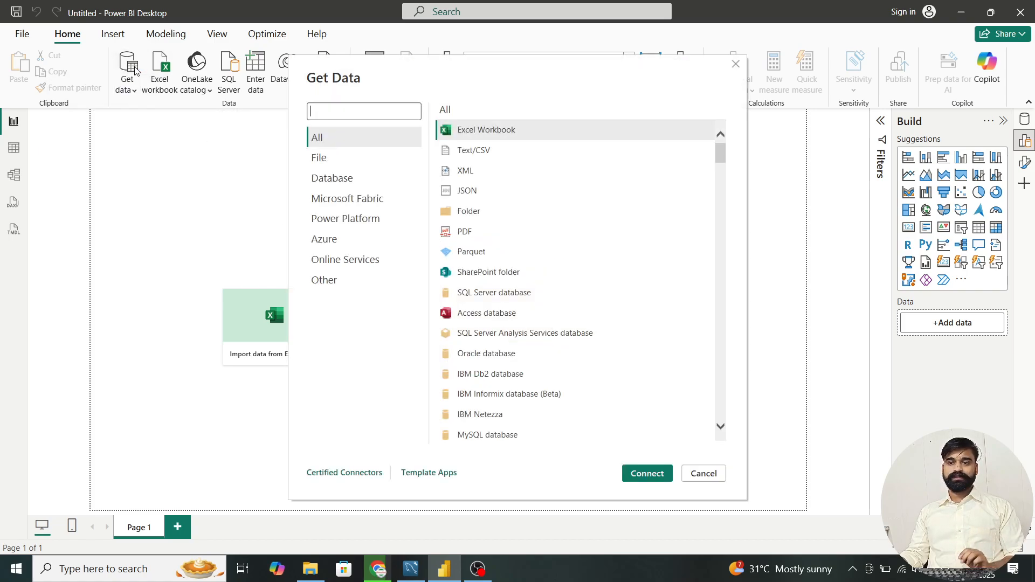
click(502, 440)
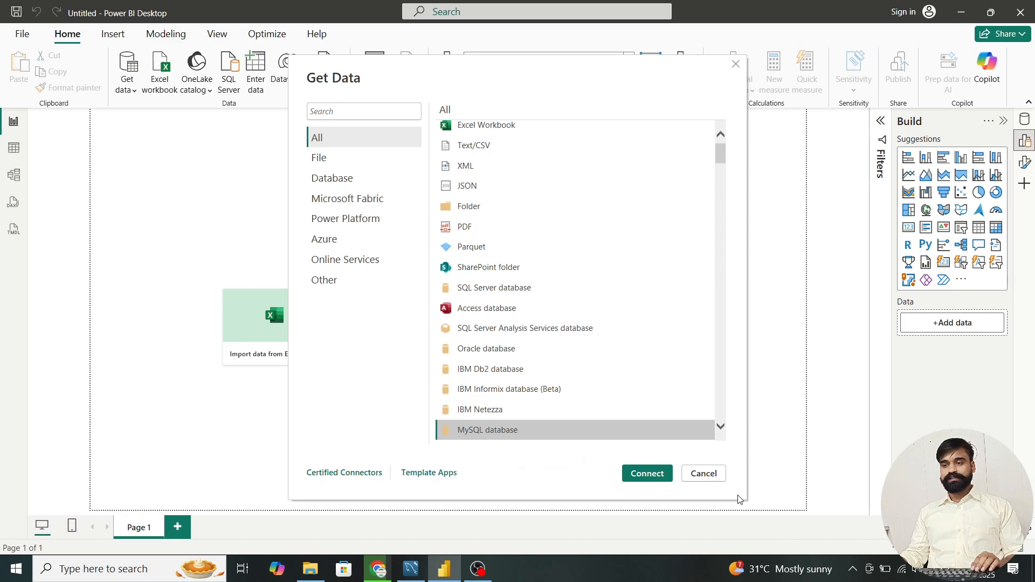
click(656, 480)
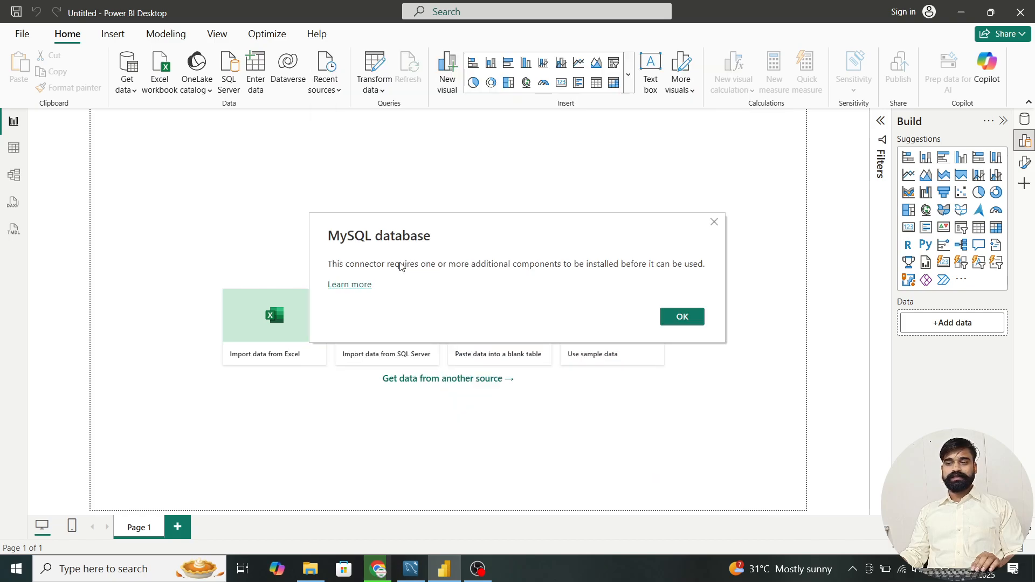
click(358, 284)
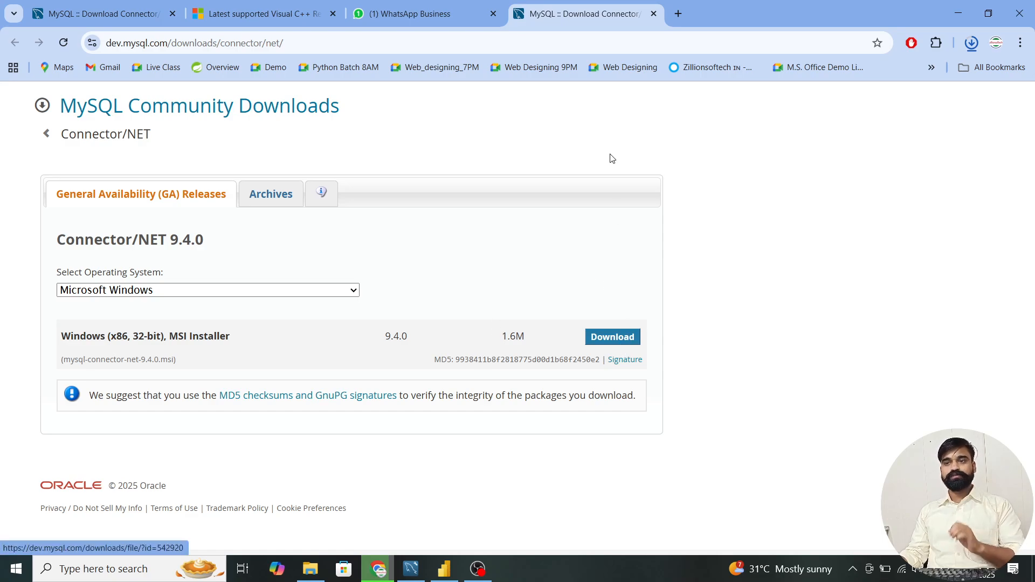
Search the web in a new browser tab for "download vc ++ redistricution"
key(ctrl+t)
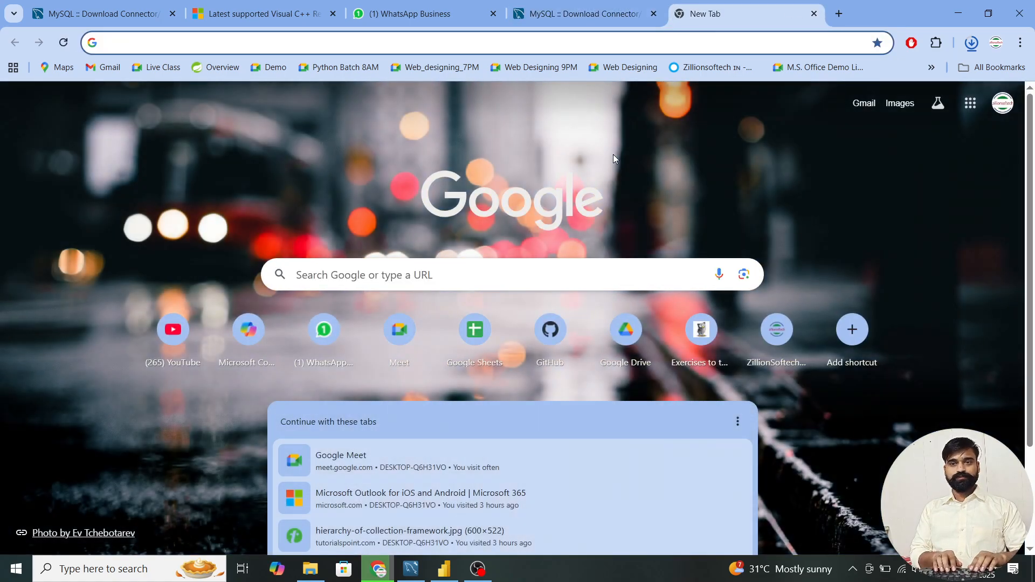
text(download c)
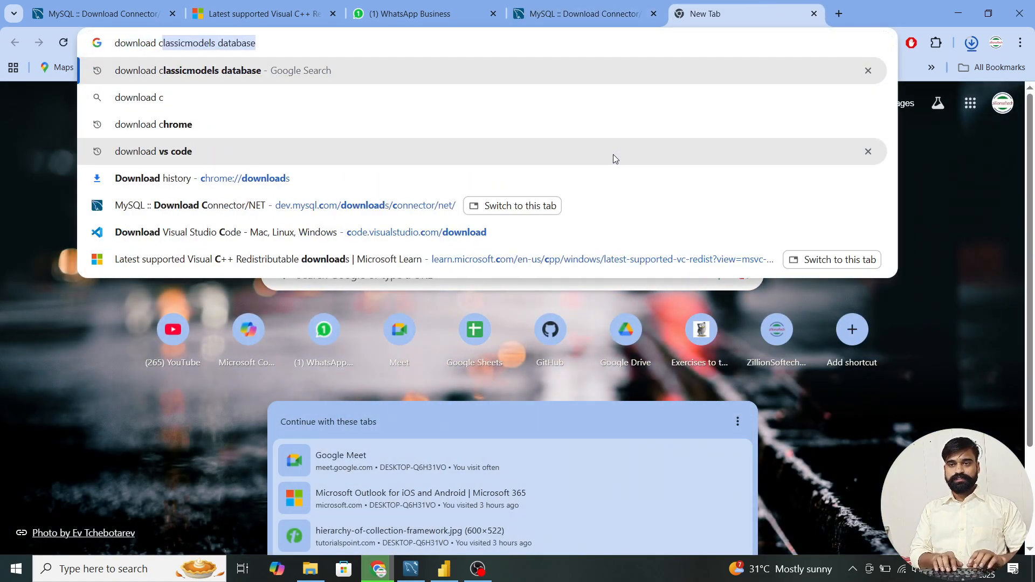
key(BackSpace)
key(BackSpace)
text(vc)
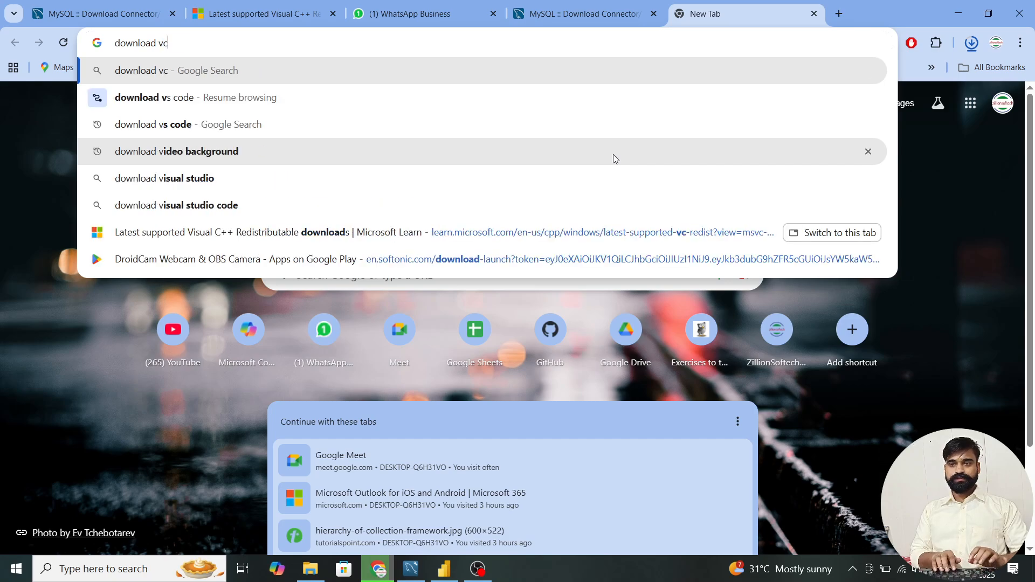
text( pp)
key(BackSpace)
key(BackSpace)
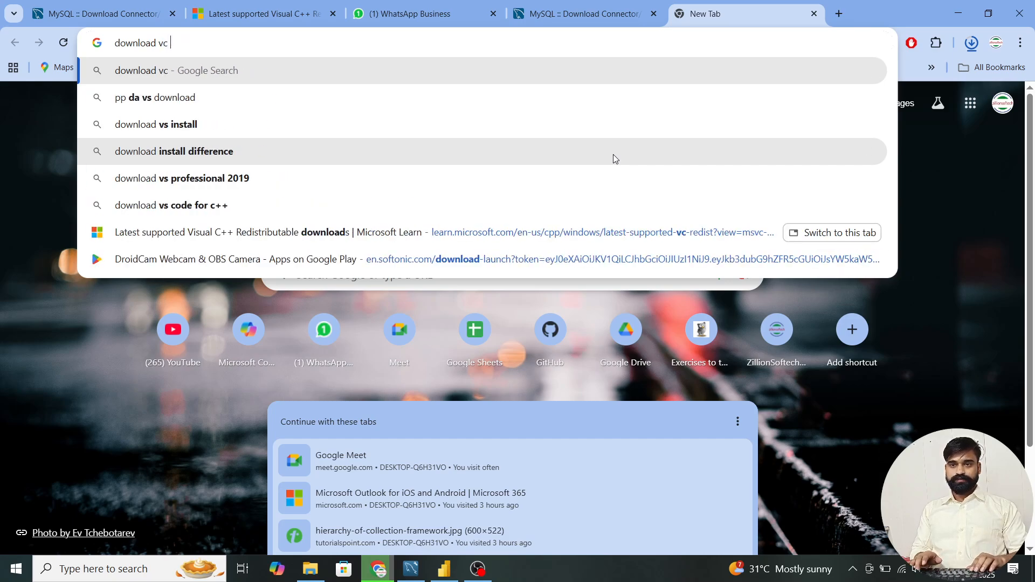
text(++ red)
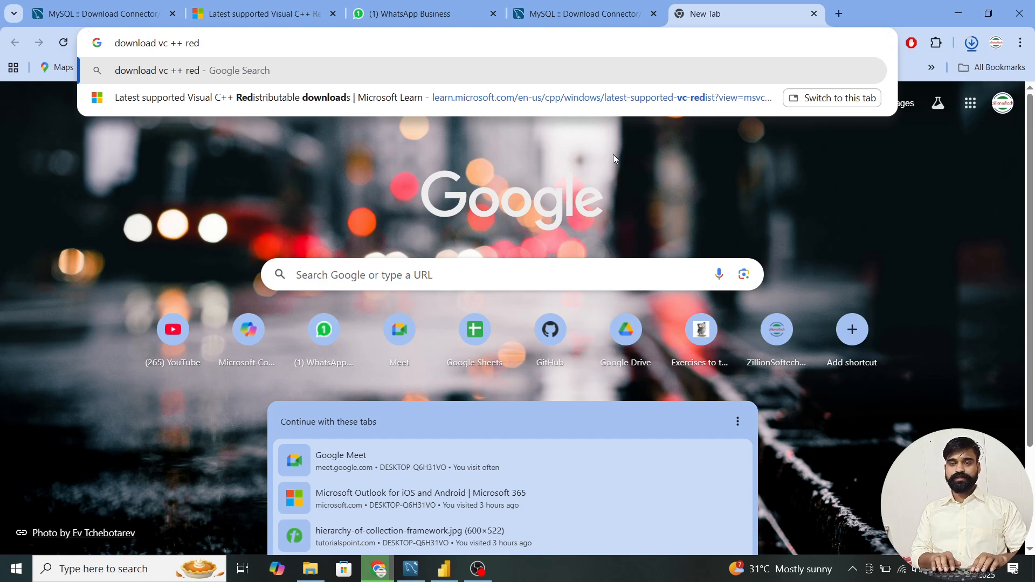
text(istric)
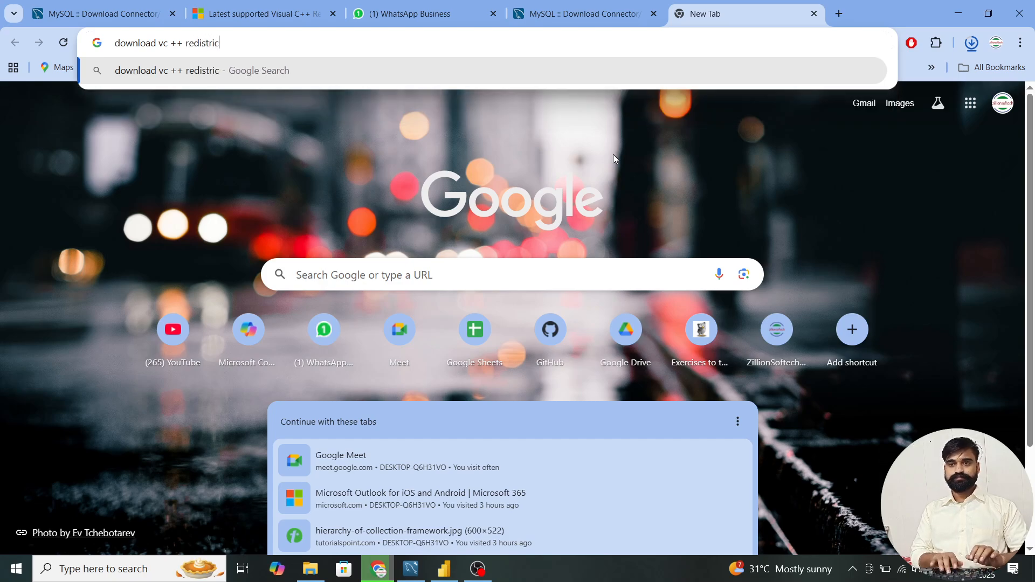
text(ution)
key(Return)
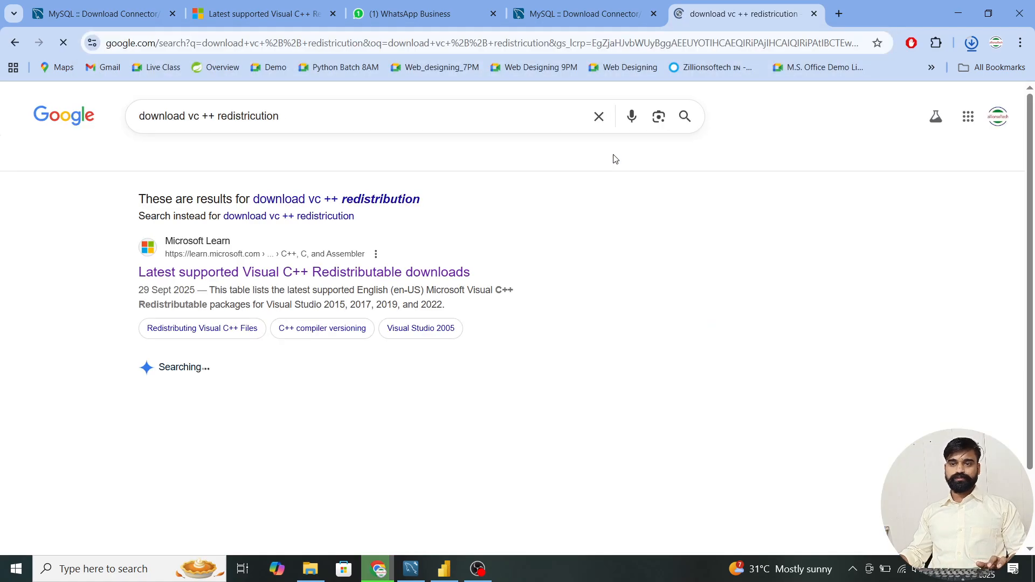
From the Microsoft Learn page of Visual C++ Redistributable downloads, download the X64 installer of the latest supported version (2015–2022)
click(389, 271)
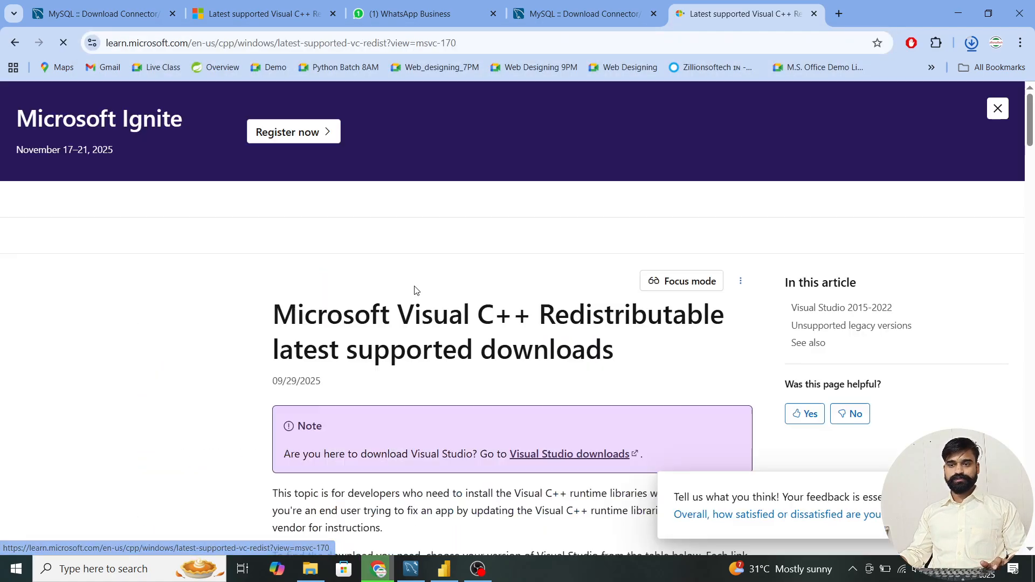
scroll(478, 312, down, 5)
scroll(563, 323, down, 3)
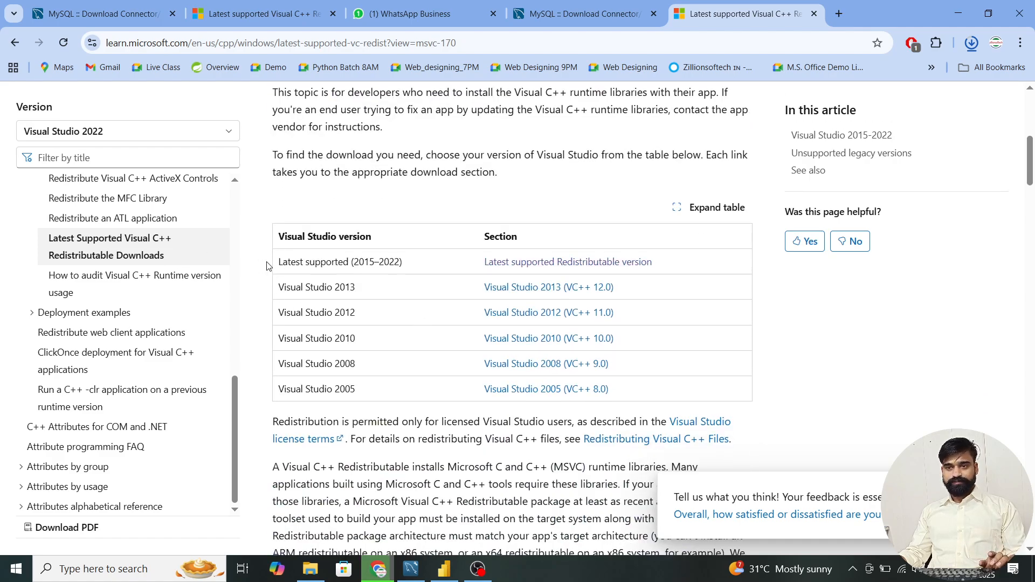
drag(266, 265, 434, 267)
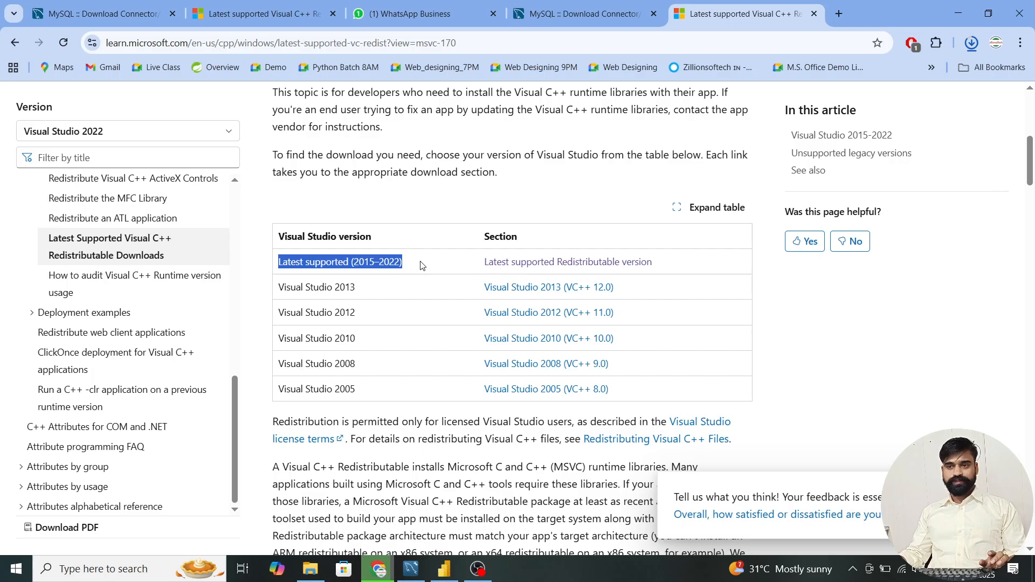
click(521, 262)
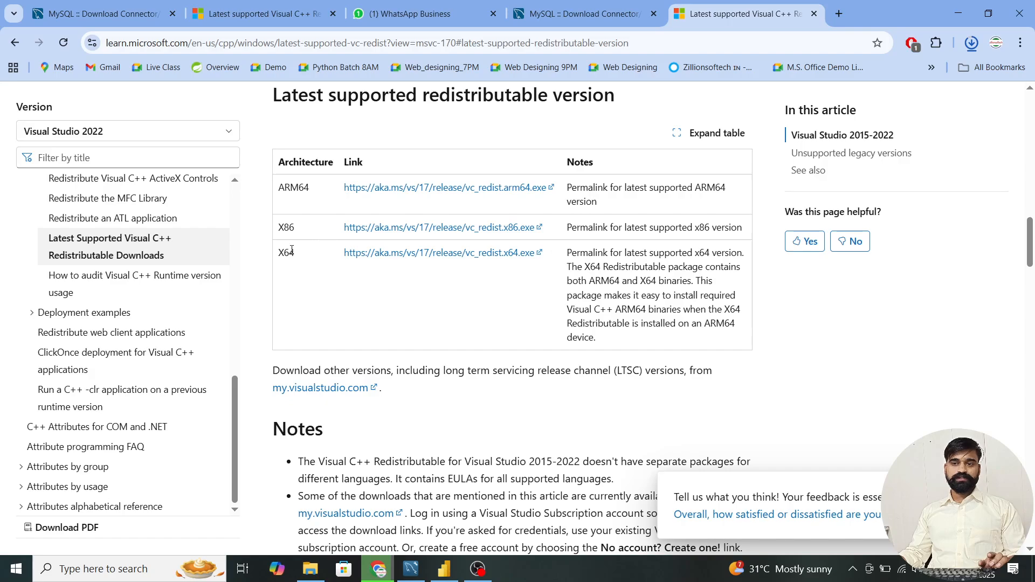
mouse_move(291, 263)
mouse_down()
mouse_move(266, 253)
mouse_move(280, 258)
mouse_up()
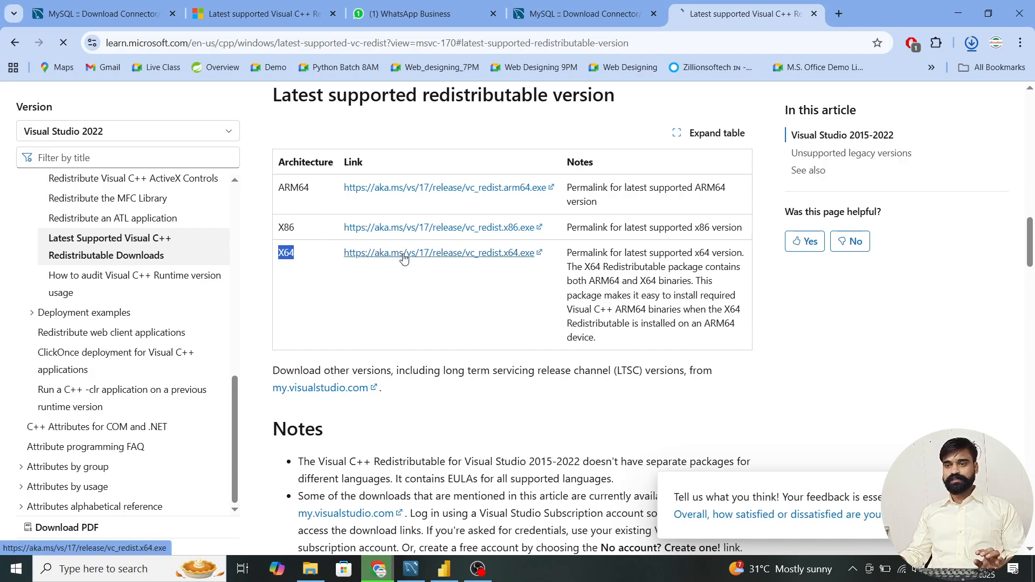
Install the Visual C++ 2015-2022 Redistributable (x64) from the downloaded VC_redist.x64 (1).exe, accept the license terms, and close the Downloads folder
click(978, 44)
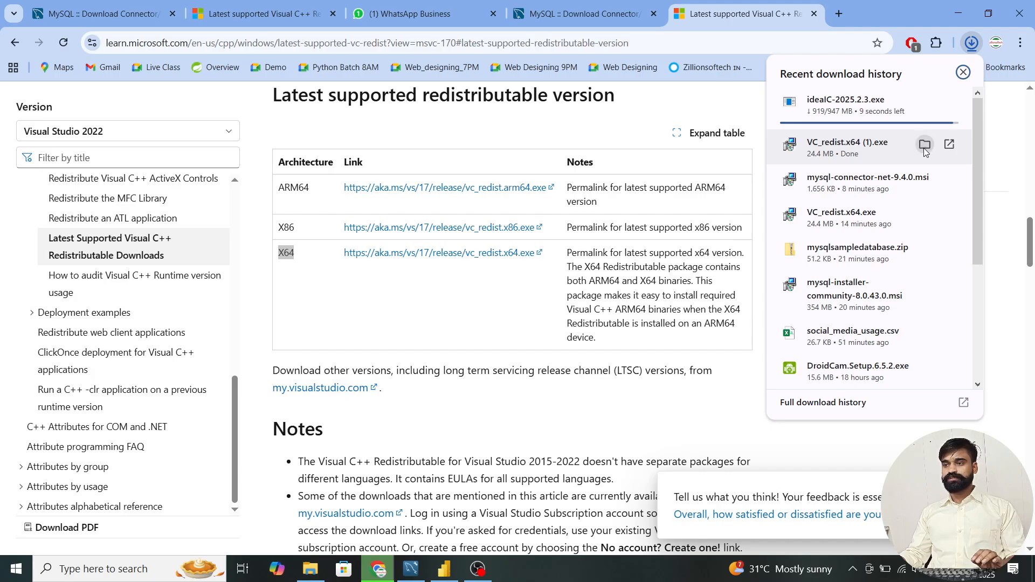
click(924, 148)
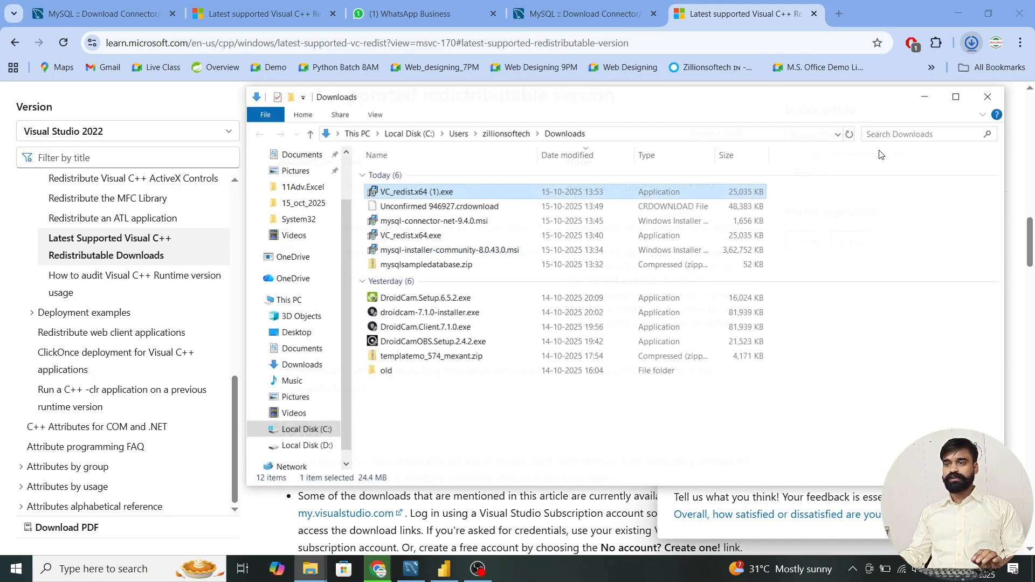
click(964, 99)
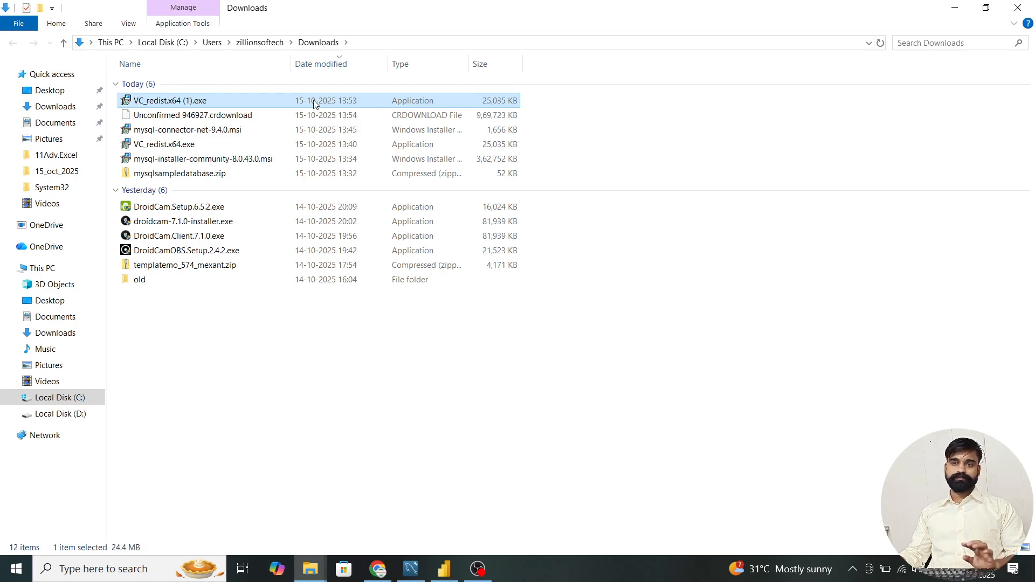
double_click(229, 101)
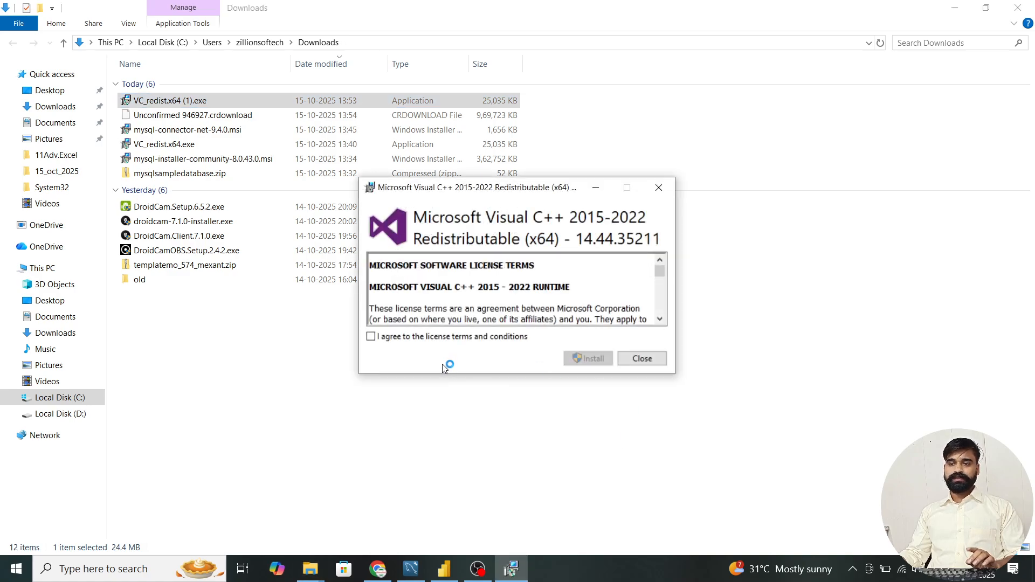
click(425, 338)
click(590, 360)
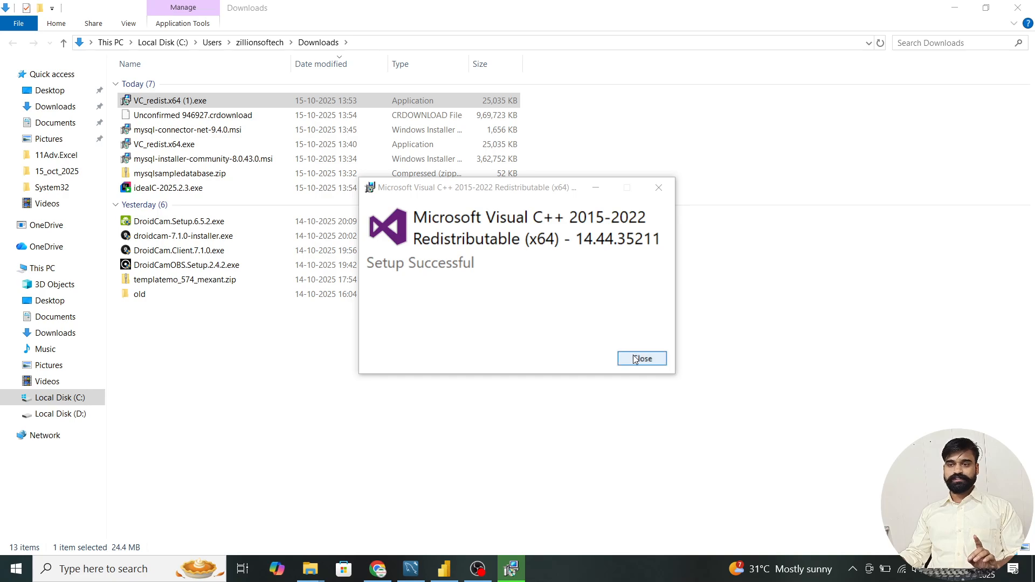
click(638, 359)
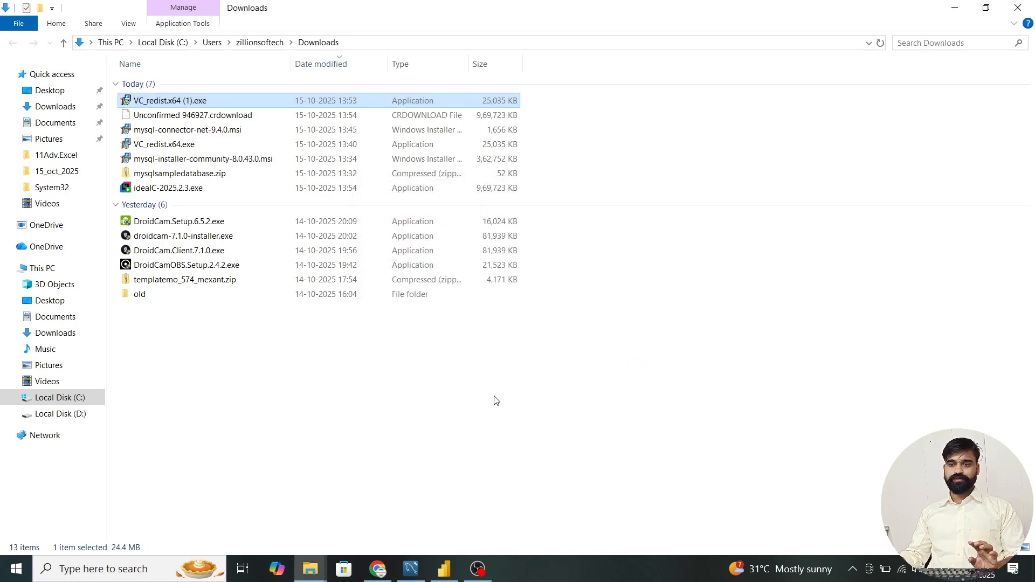
click(1018, 7)
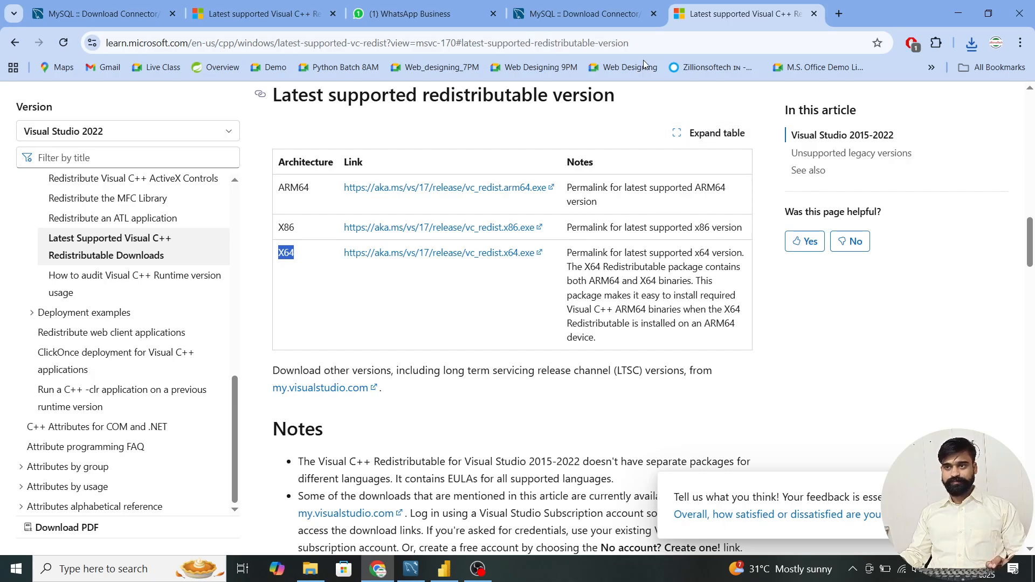
Download the Connector/NET 9.4.0 MSI installer for Microsoft Windows from the MySQL site without logging in, and show it in its folder
click(589, 16)
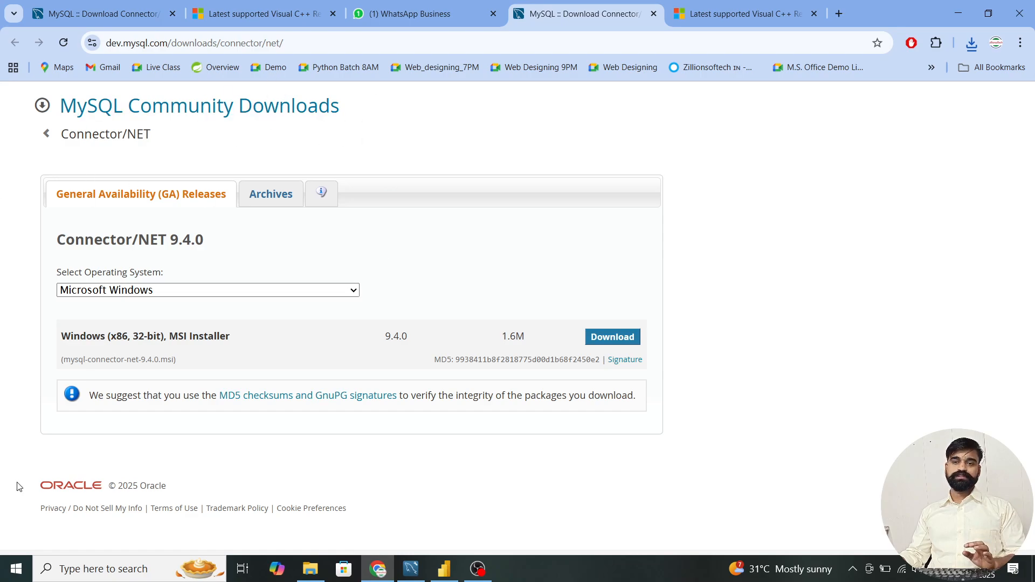
click(615, 339)
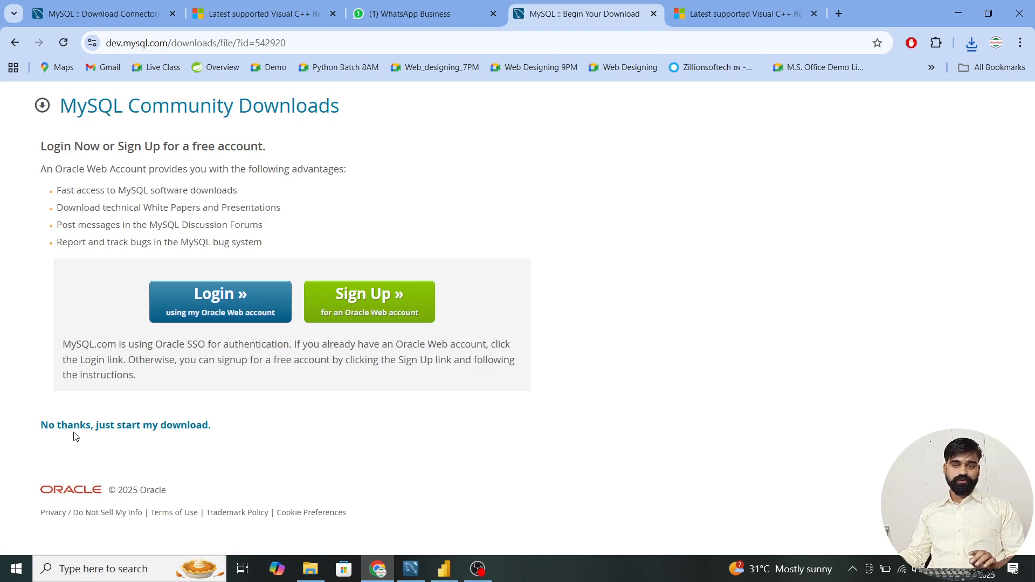
click(189, 431)
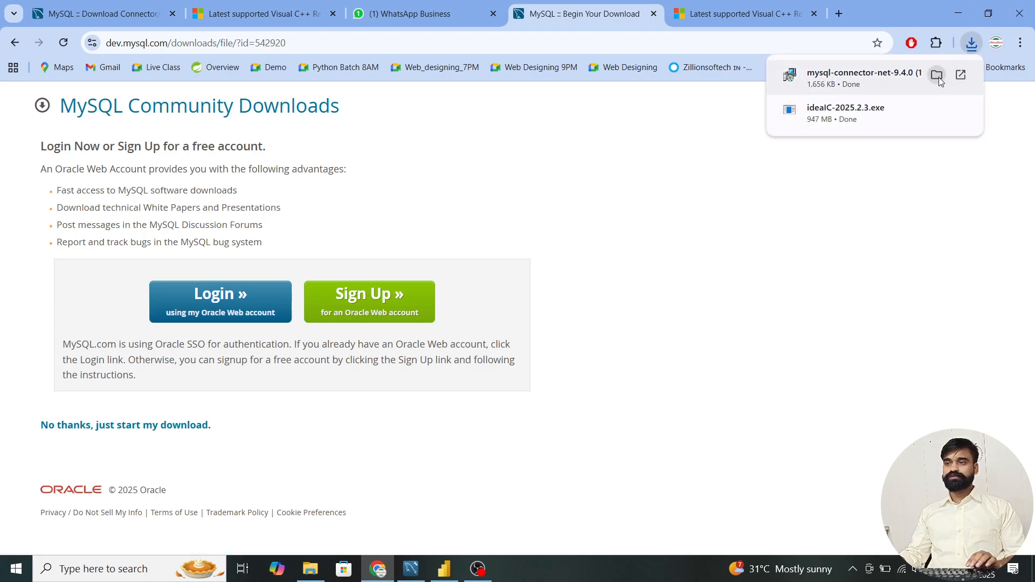
click(939, 76)
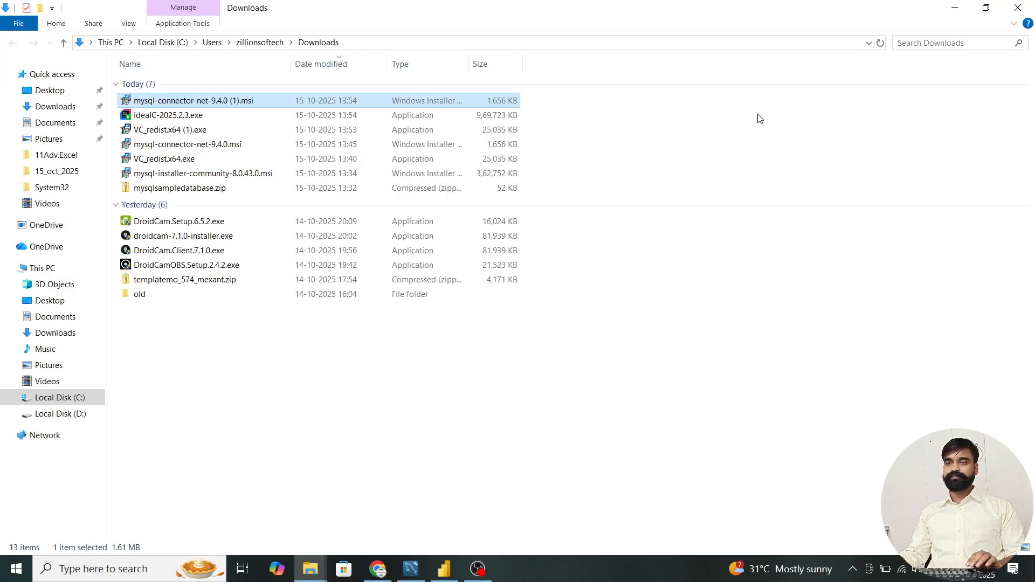
Launch the mysql-connector-net-9.4.0 (1).msi installer, and close Power BI Desktop after dismissing its MySQL database notice
double_click(249, 103)
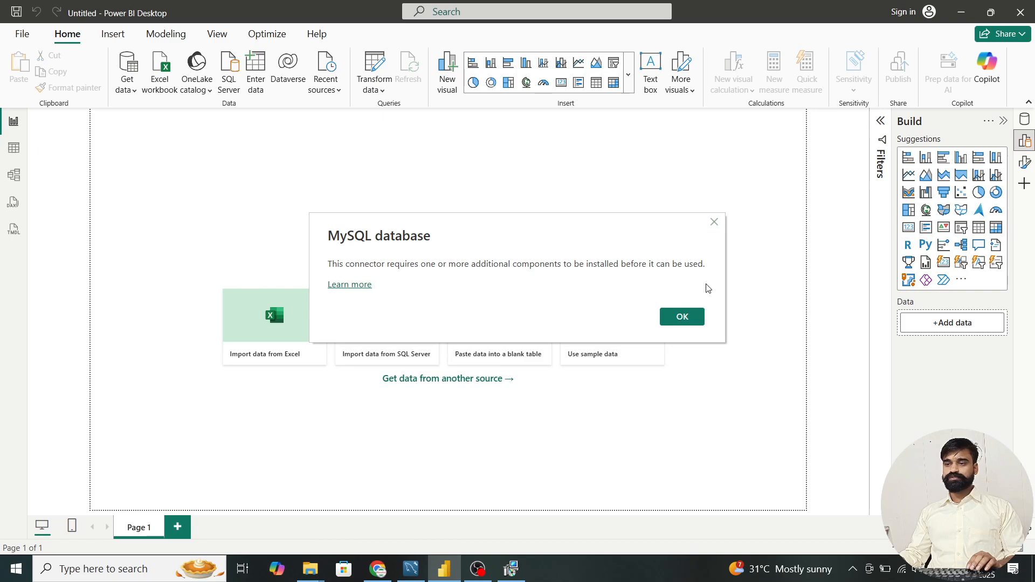
click(690, 317)
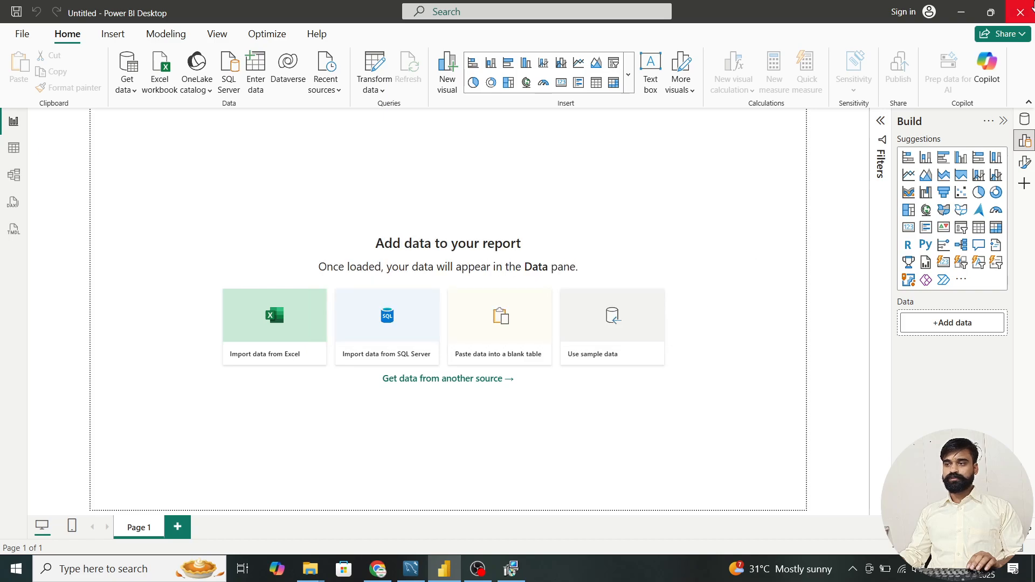
click(1021, 12)
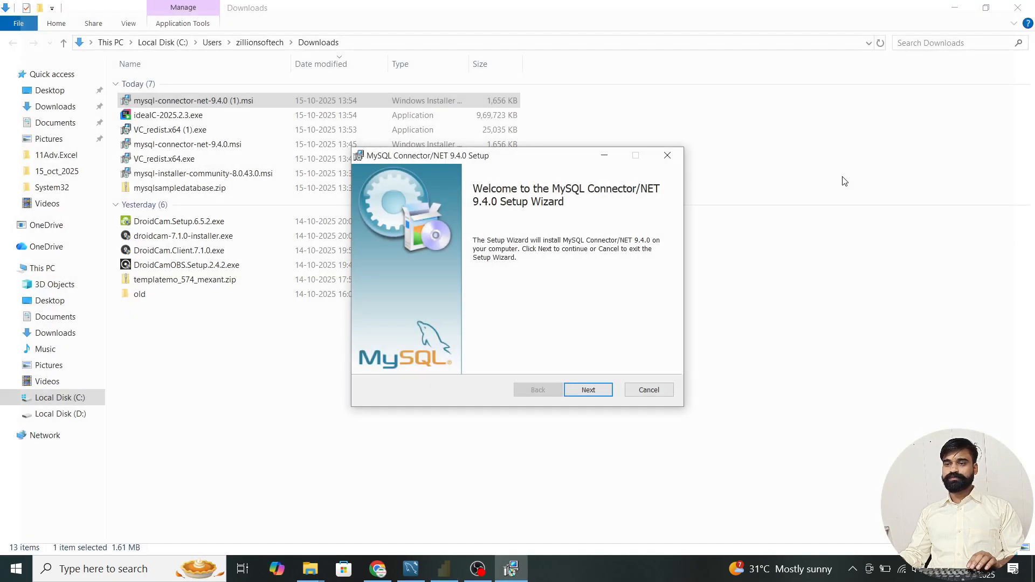
Complete the MySQL Connector/NET 9.4.0 installation through its setup wizard and close the Downloads folder
click(586, 393)
click(586, 392)
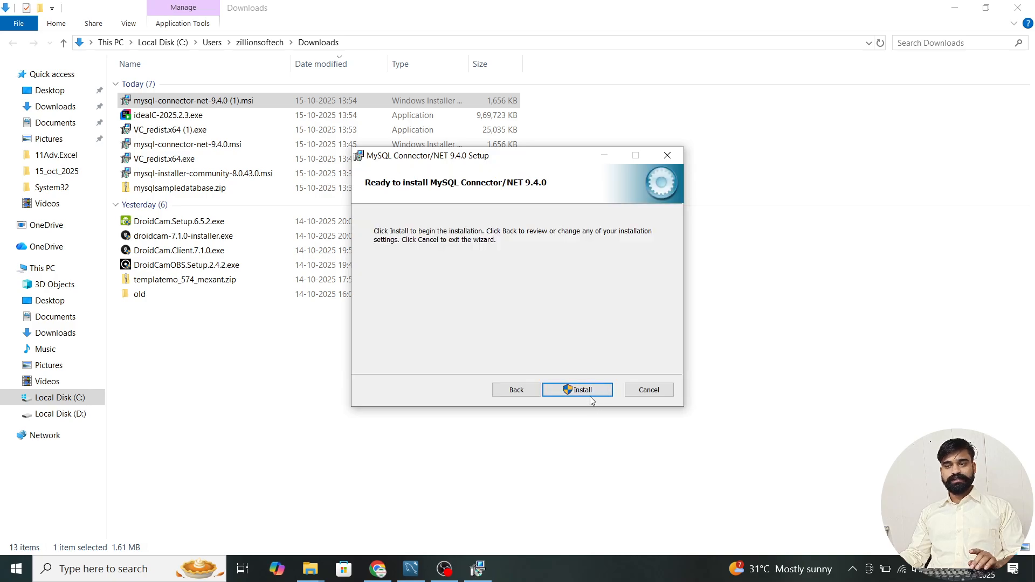
click(579, 390)
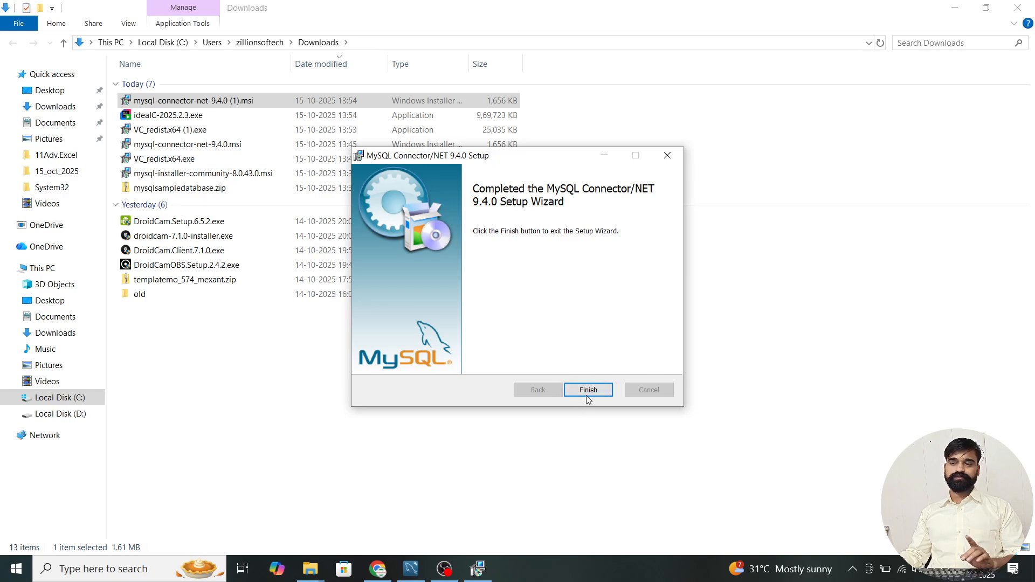
click(589, 398)
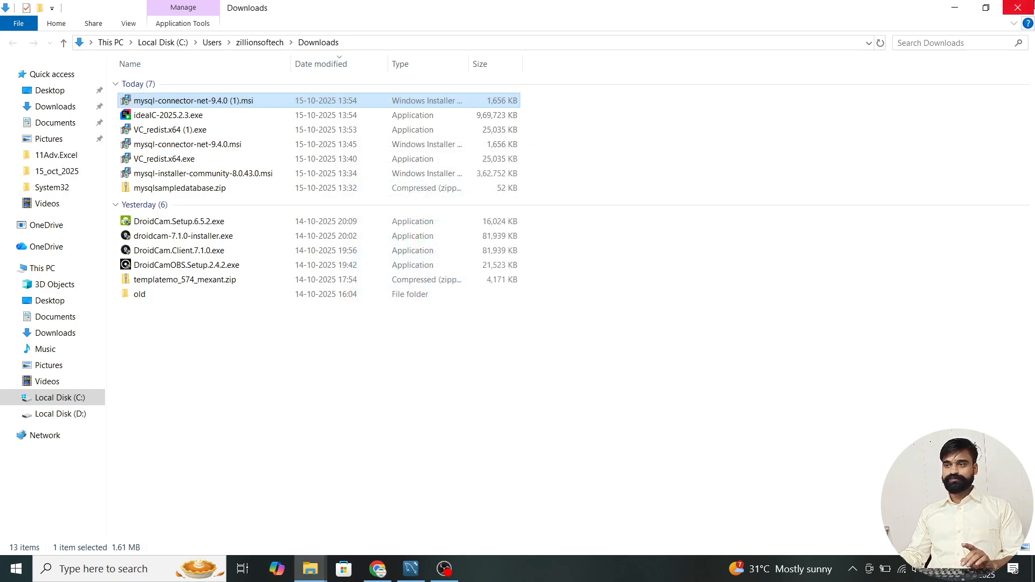
click(1018, 8)
Show the desktop, launch Power BI Desktop, and start a blank report
key(super+d)
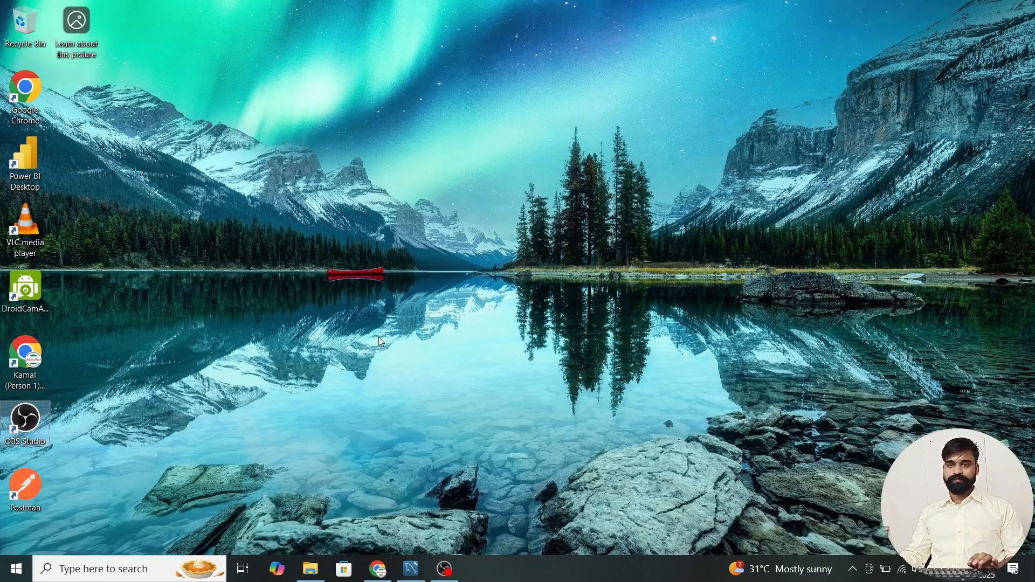
key(super)
text(power)
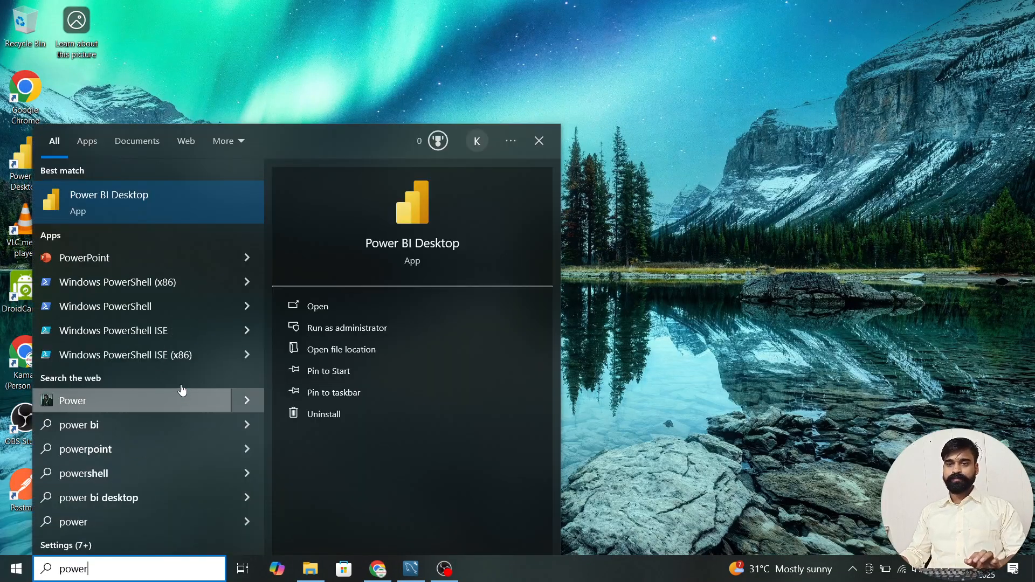
click(131, 193)
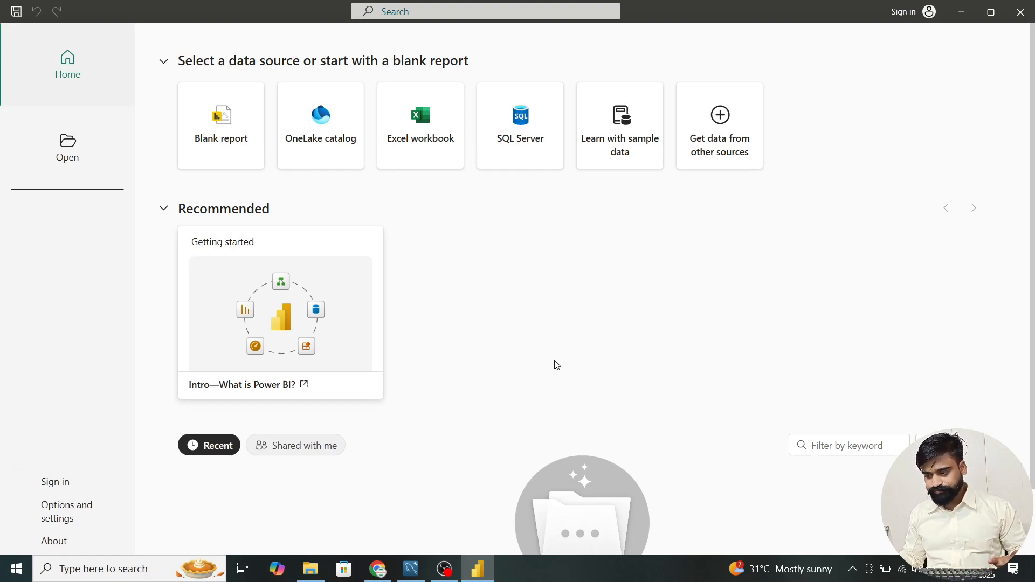
click(218, 121)
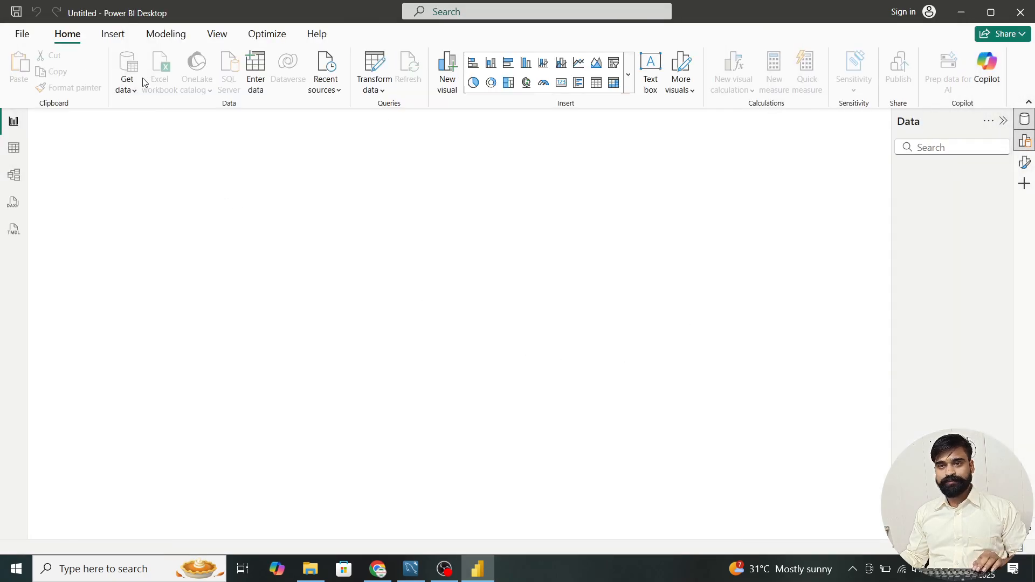
Choose MySQL database from the full list of data sources and open its connection dialog
click(125, 82)
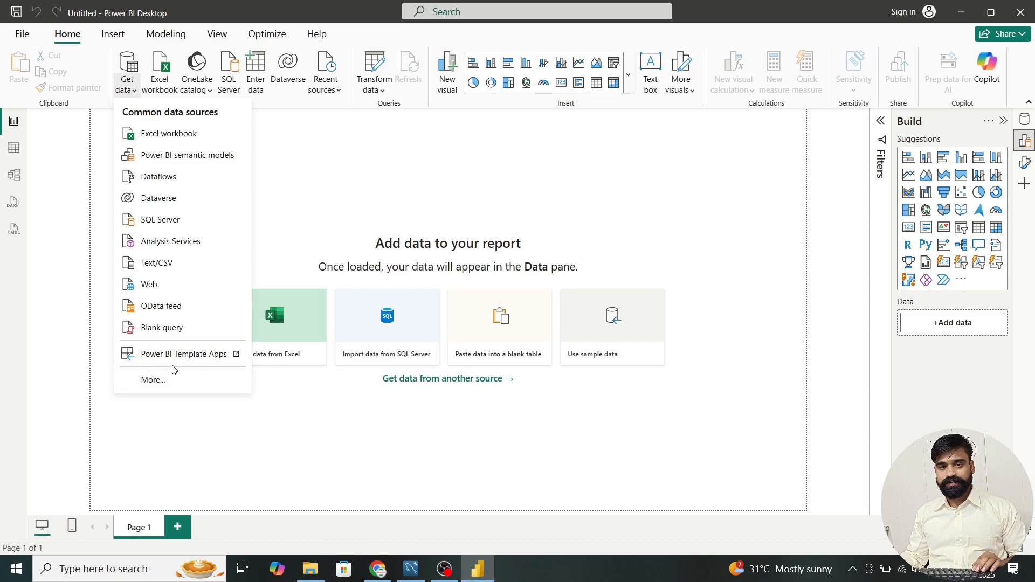
click(175, 382)
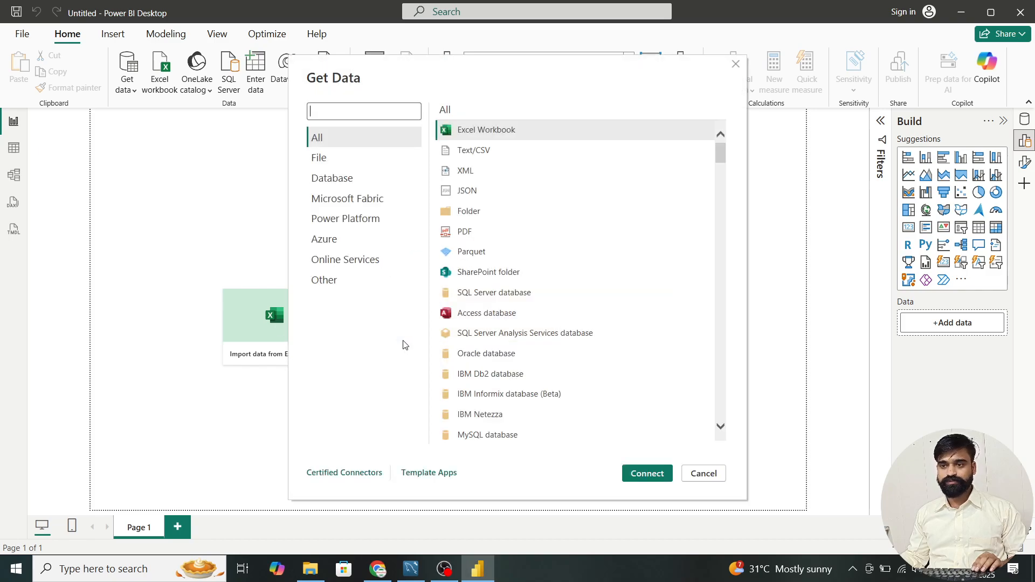
click(488, 439)
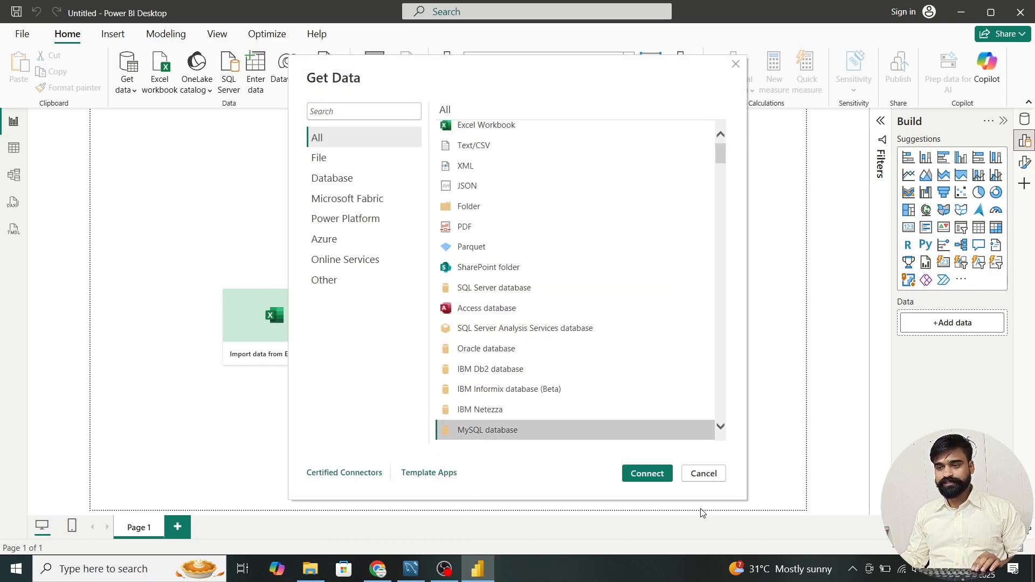
click(648, 476)
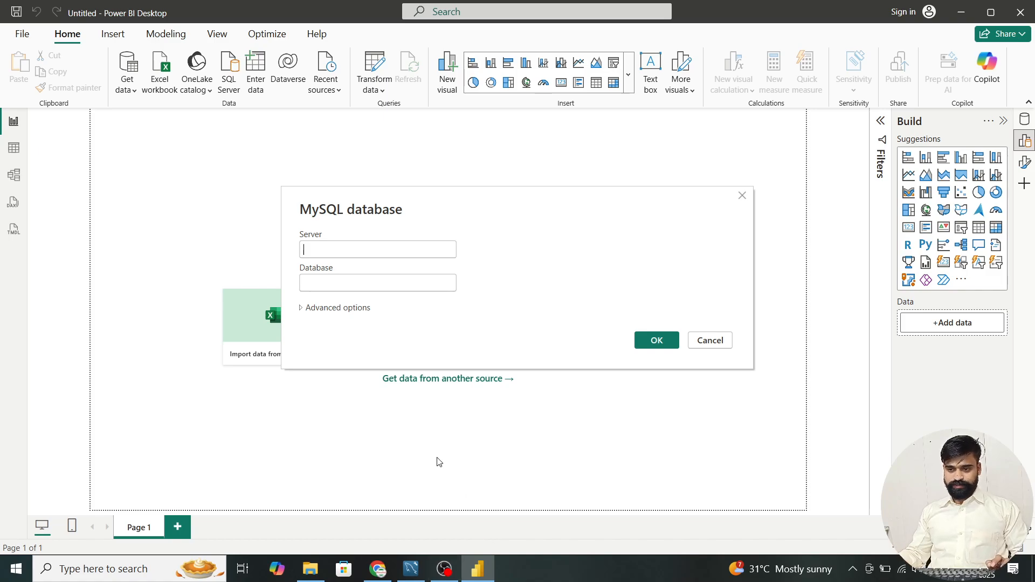
Extract mysqlsampledatabase.zip in the Downloads folder and place mysqlsampledatabase.sql directly in Downloads
click(418, 565)
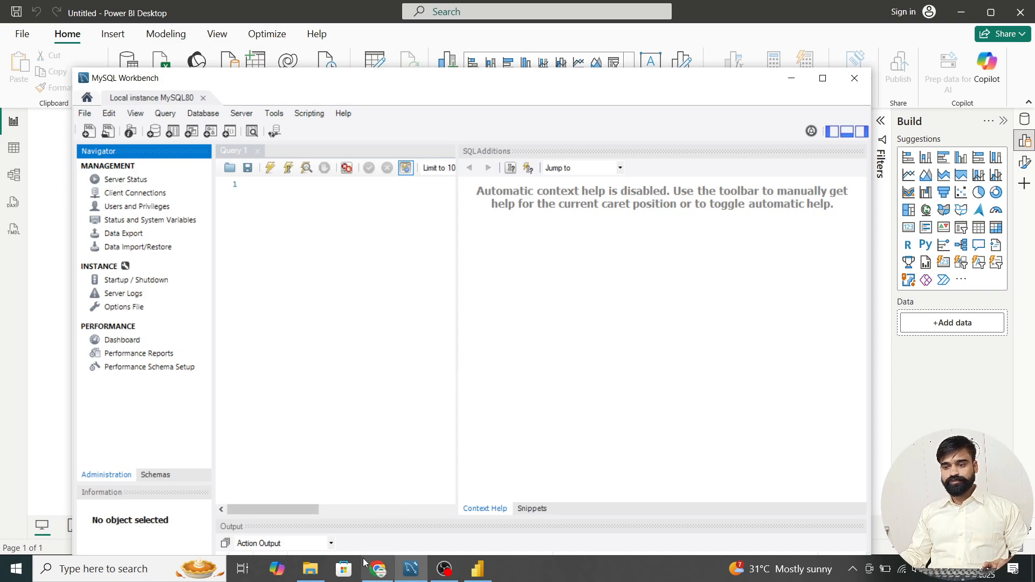
click(310, 569)
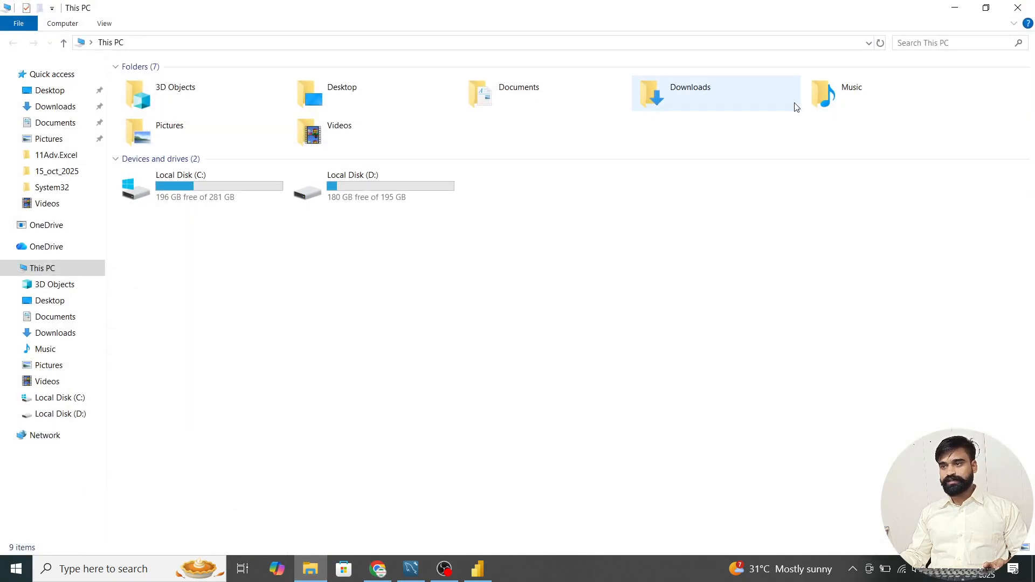
click(736, 83)
double_click(674, 88)
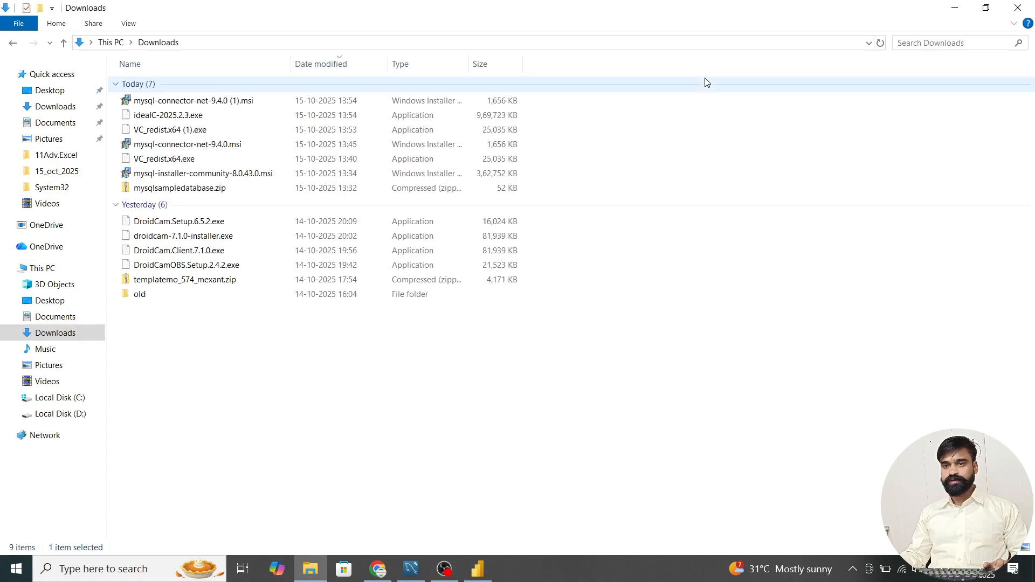
right_click(215, 190)
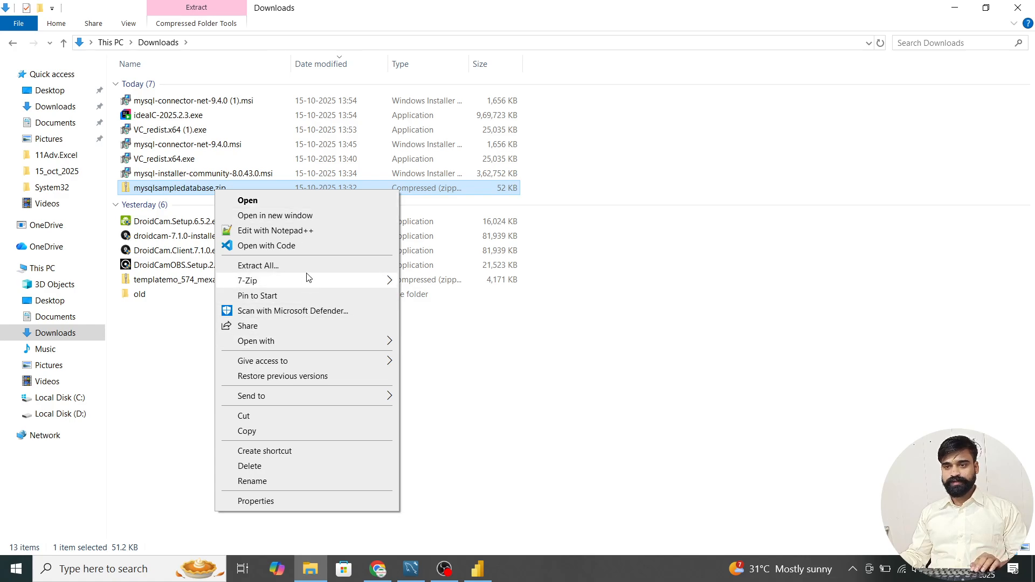
click(258, 266)
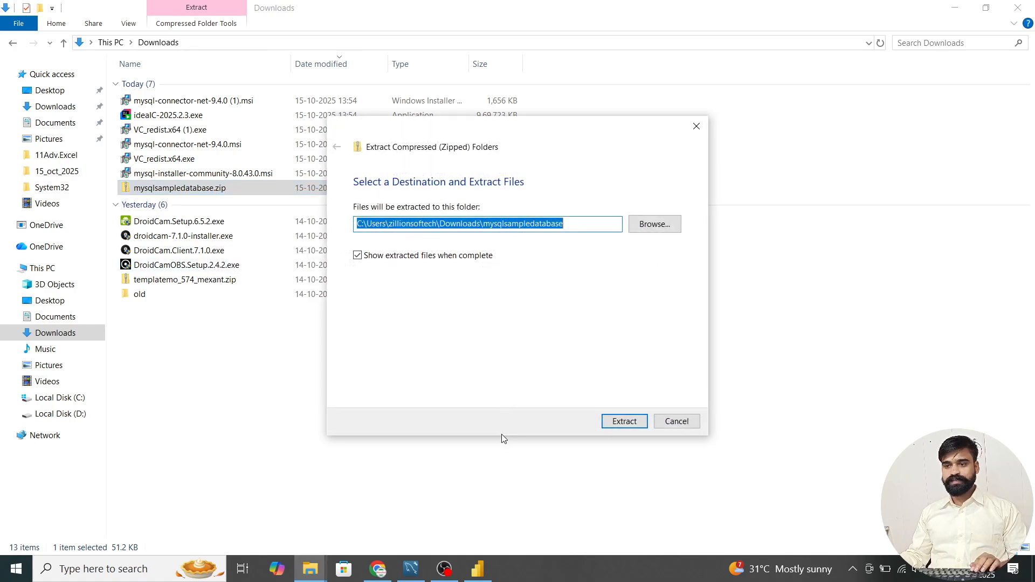
click(625, 420)
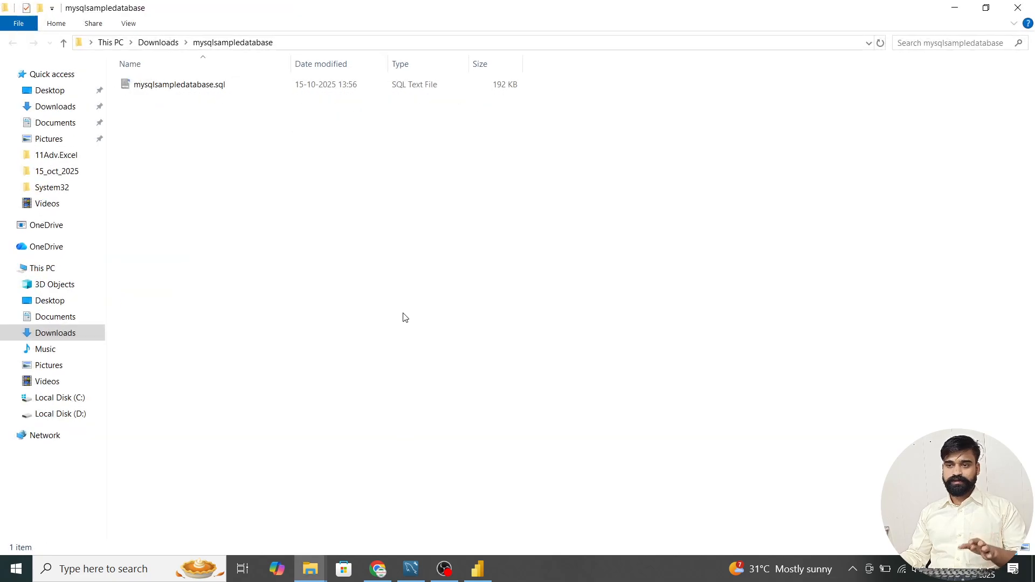
click(205, 88)
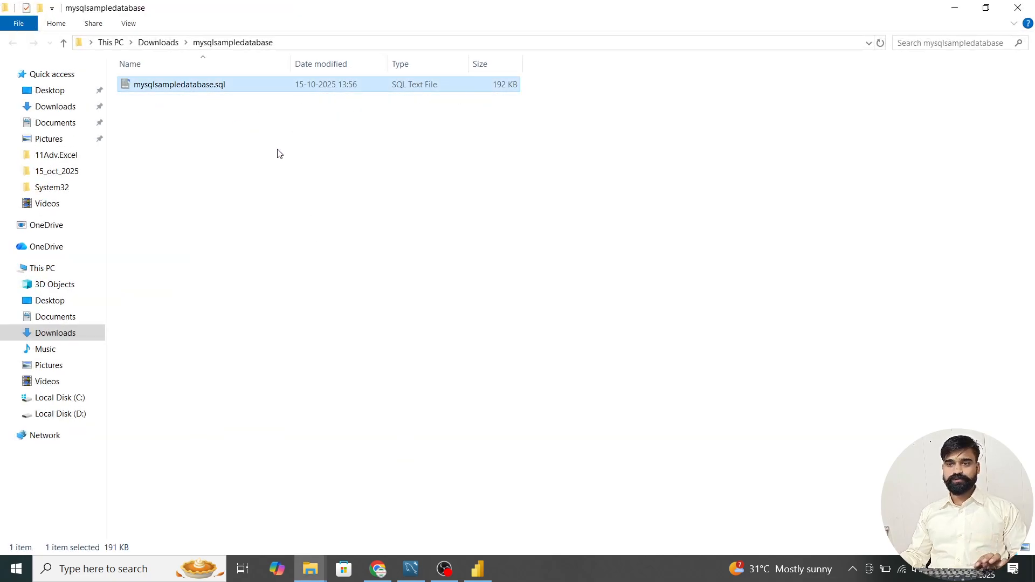
click(151, 42)
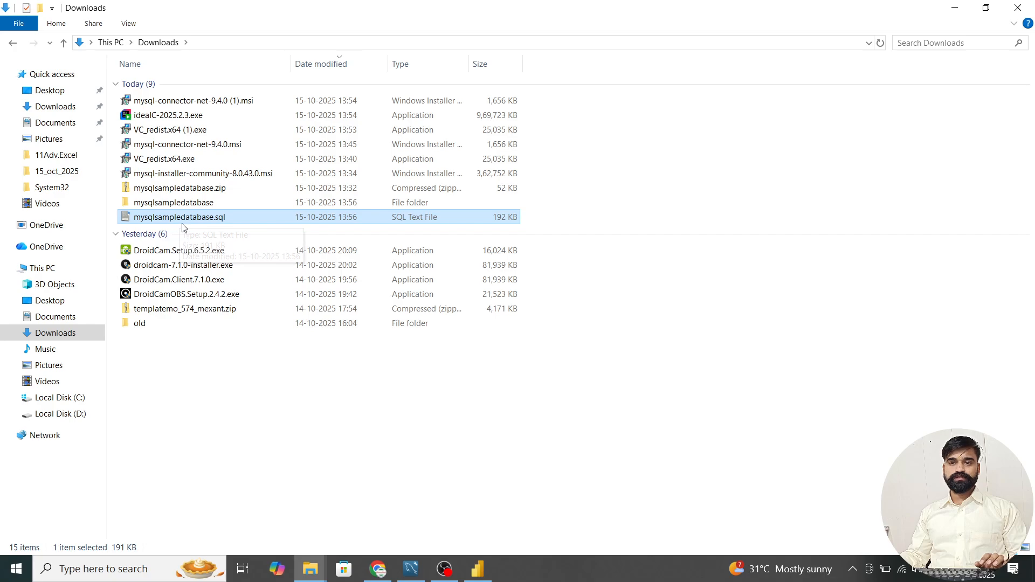
Open mysqlsampledatabase.sql from Downloads in Visual Studio Code and highlight the database name in the CREATE DATABASE statement
double_click(191, 221)
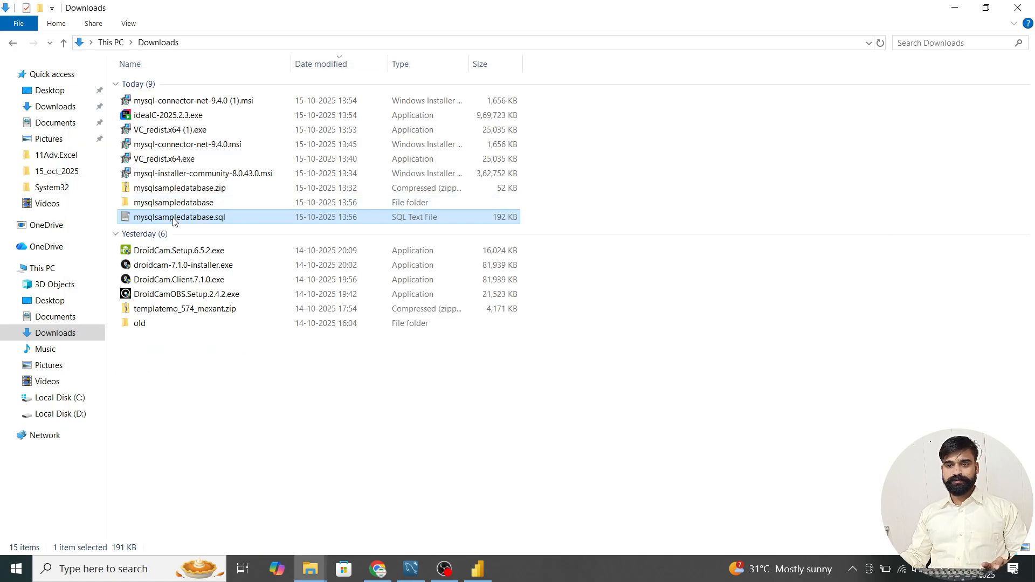
double_click(174, 218)
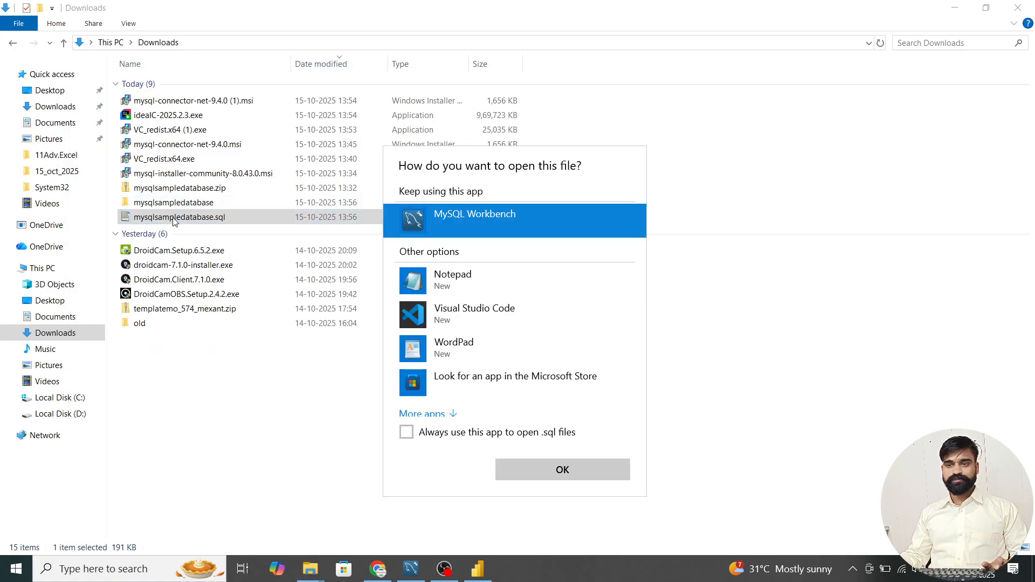
click(476, 317)
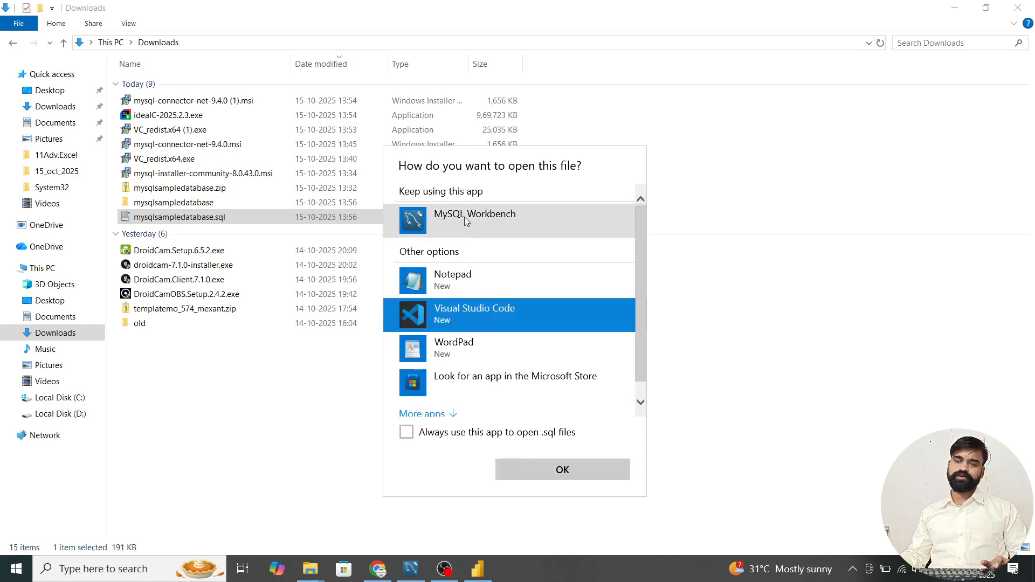
click(492, 278)
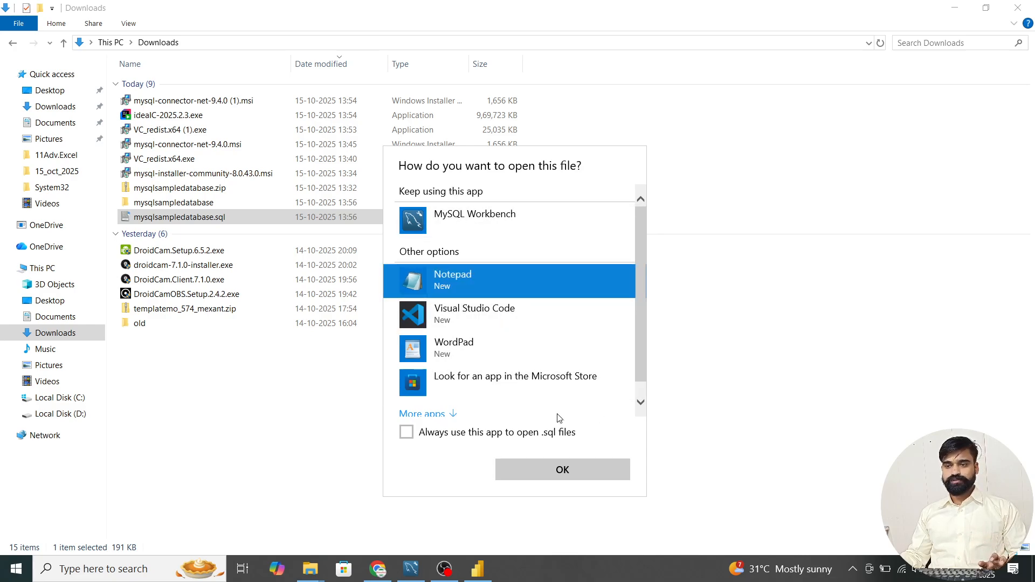
click(542, 327)
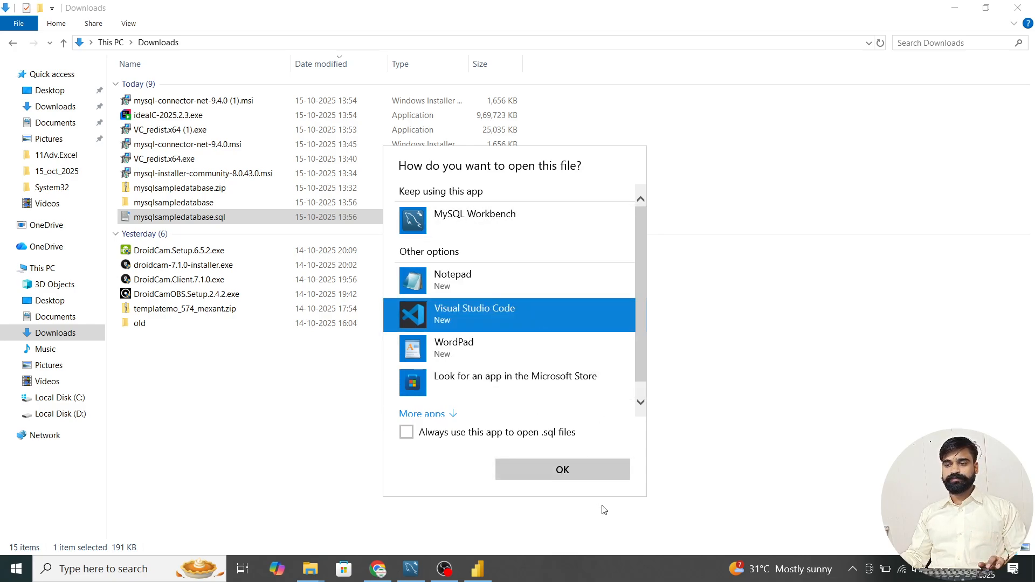
click(576, 467)
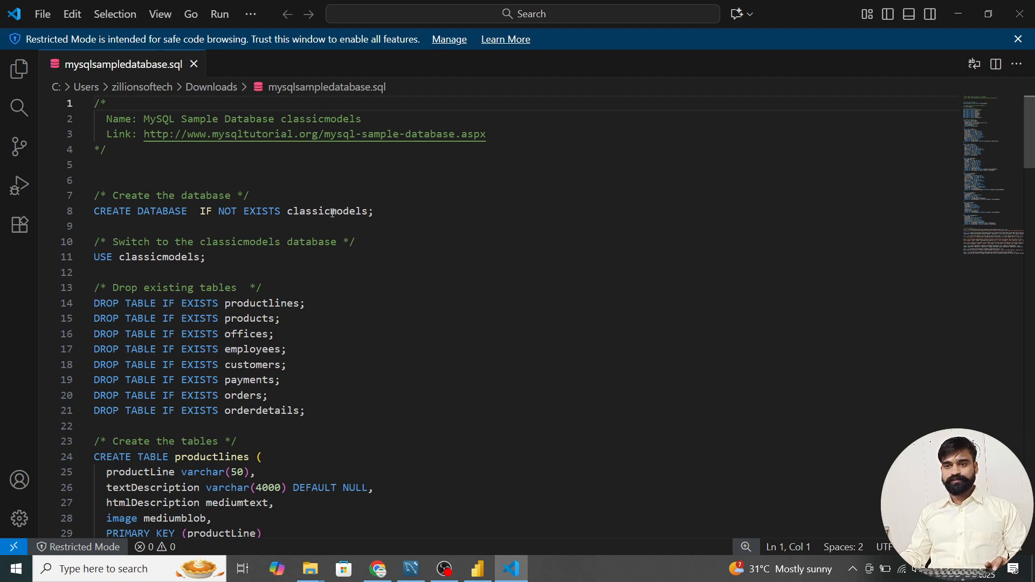
double_click(333, 212)
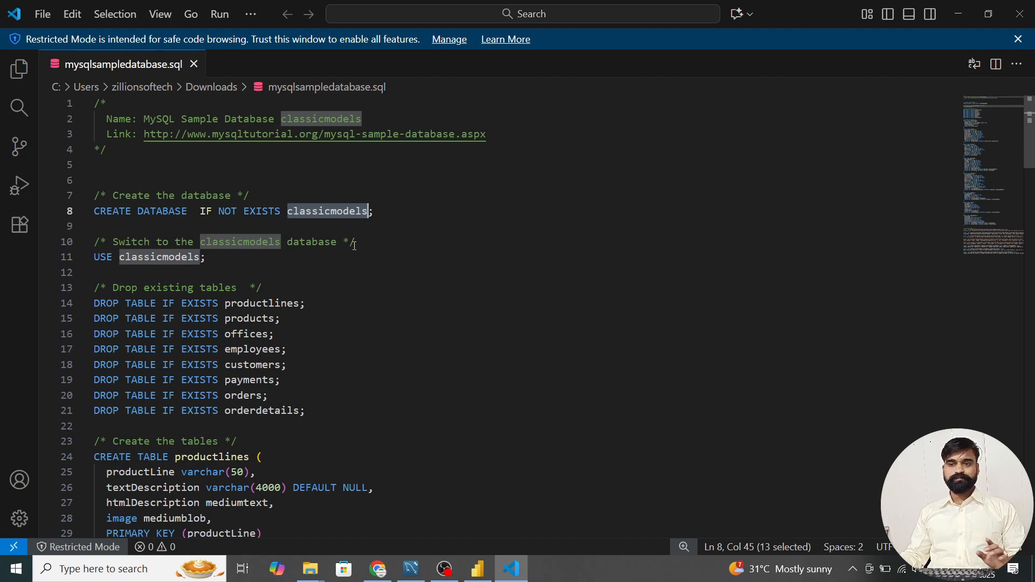
Switch to MySQL Workbench, maximize it, open Data Import/Restore, and hide the SQL Additions and Output areas
click(412, 569)
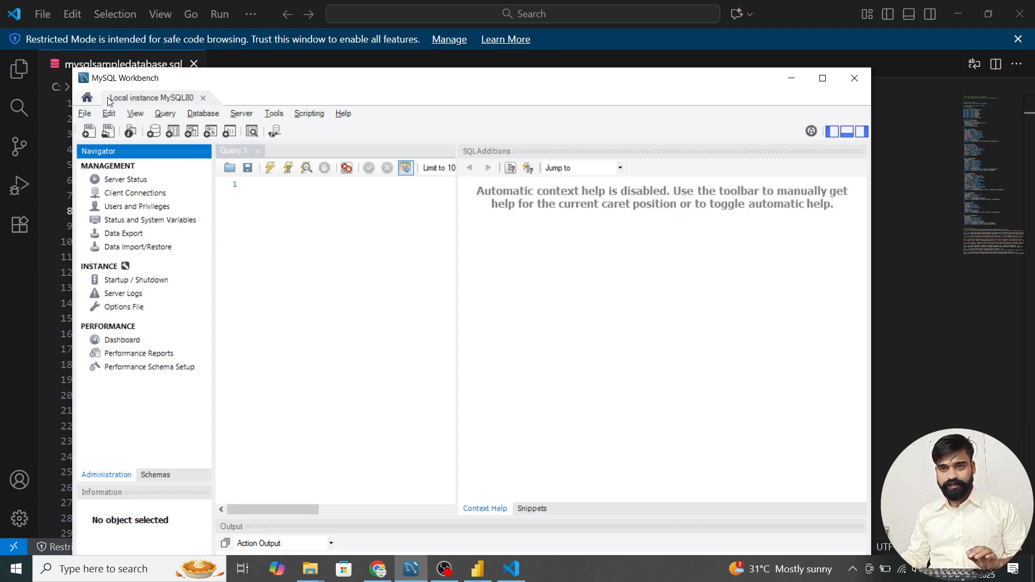
click(822, 78)
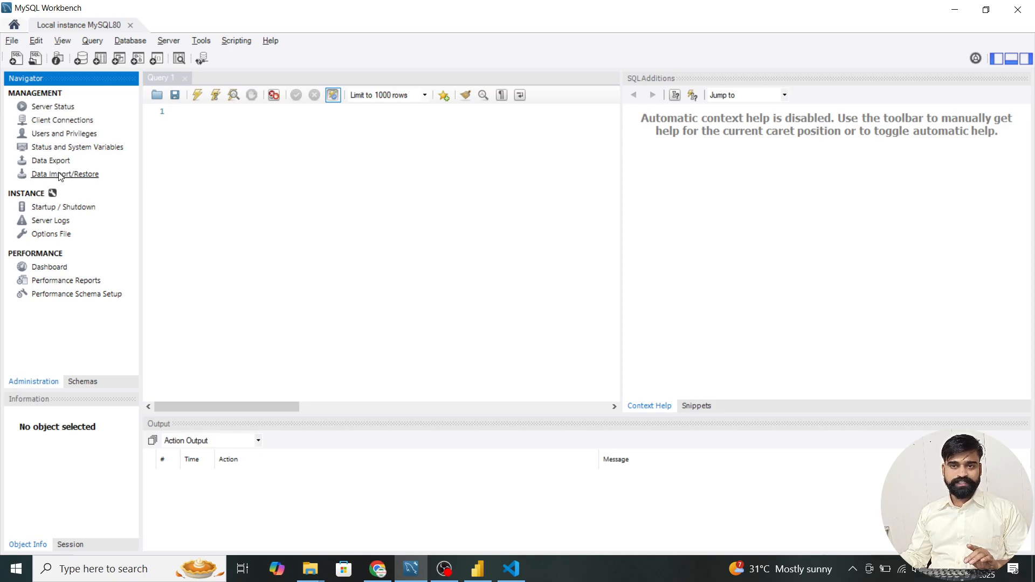
click(61, 175)
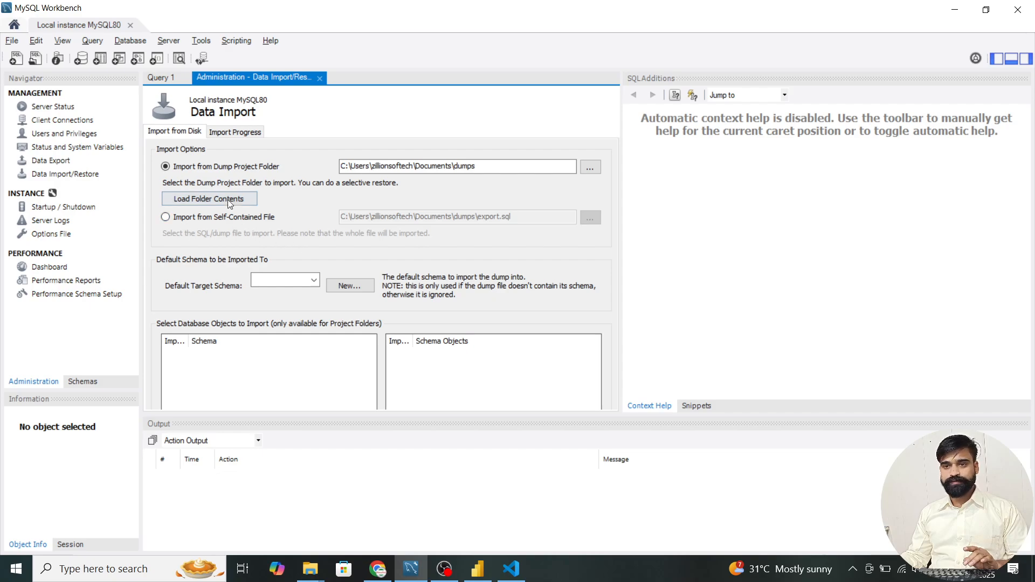
click(1025, 60)
click(1011, 61)
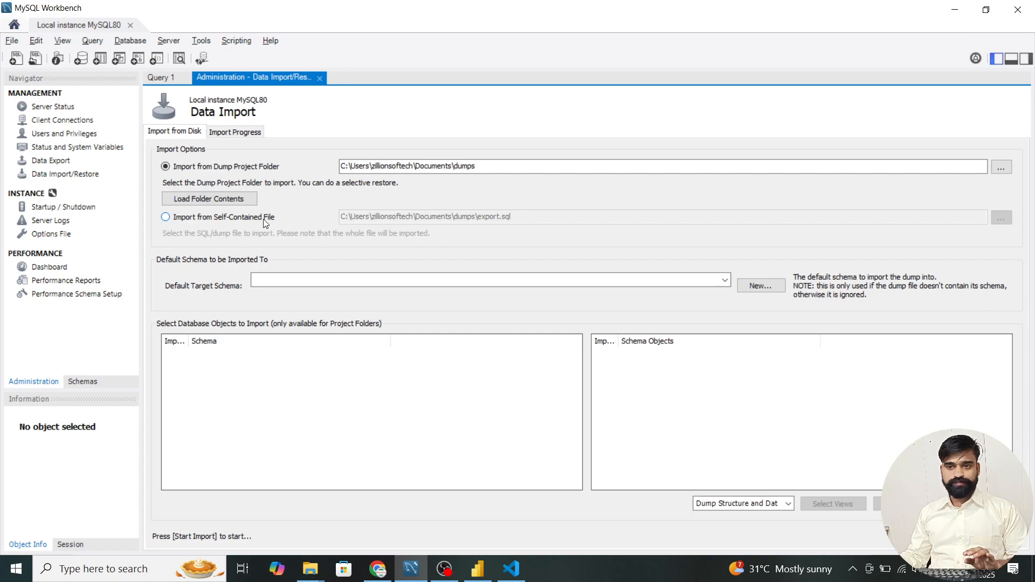
Set the data import to use a self-contained file and start browsing for the SQL file
click(229, 219)
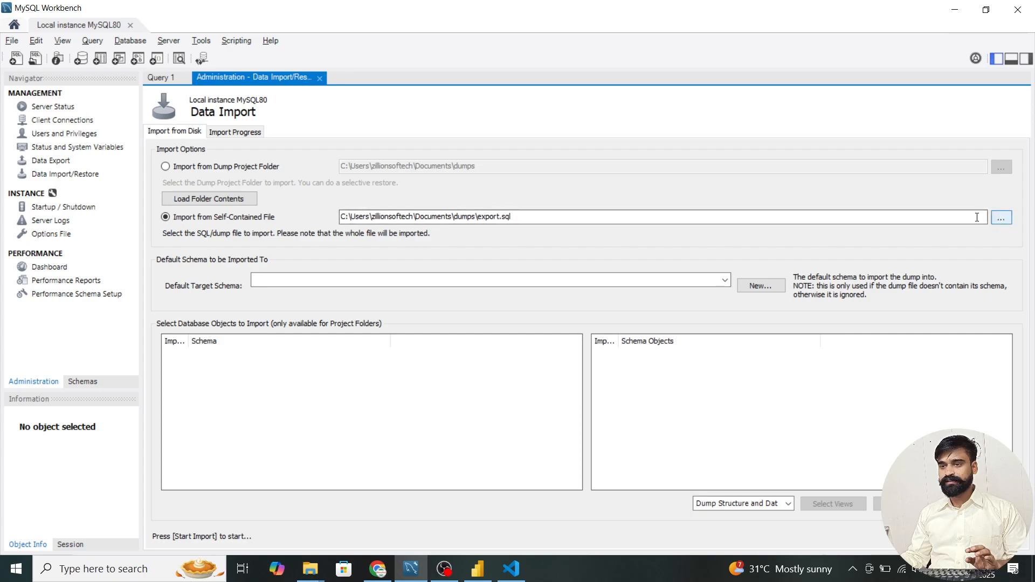
click(1001, 218)
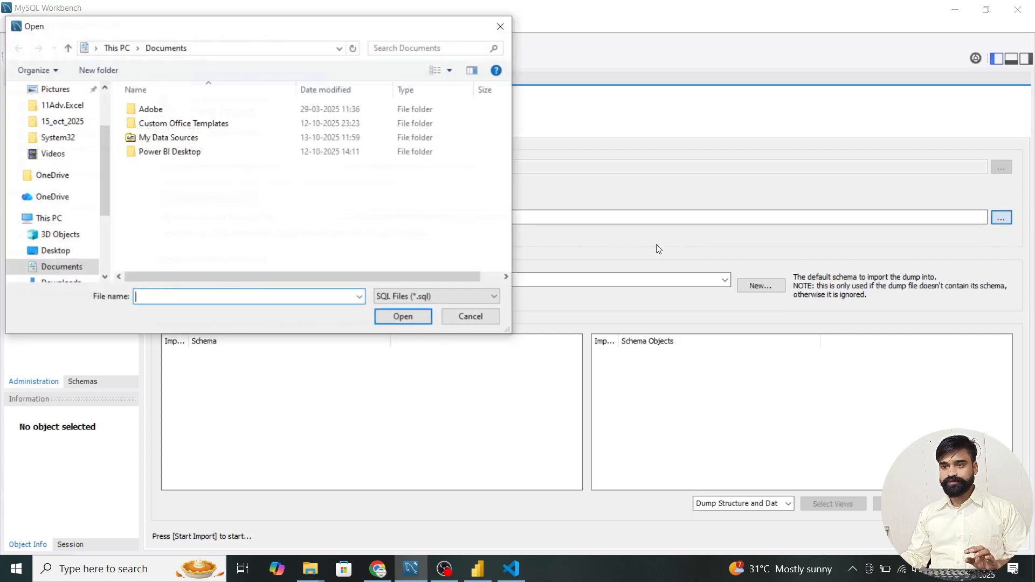
scroll(72, 249, down, 1)
click(69, 243)
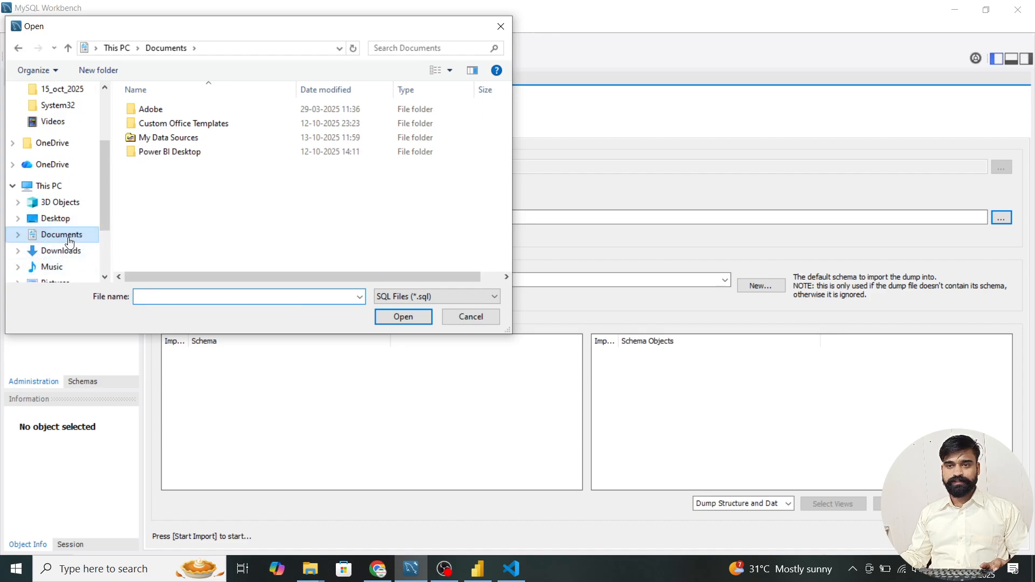
Copy the Downloads folder path from File Explorer and go to that folder in MySQL Workbench's Open dialog
key(alt+Tab)
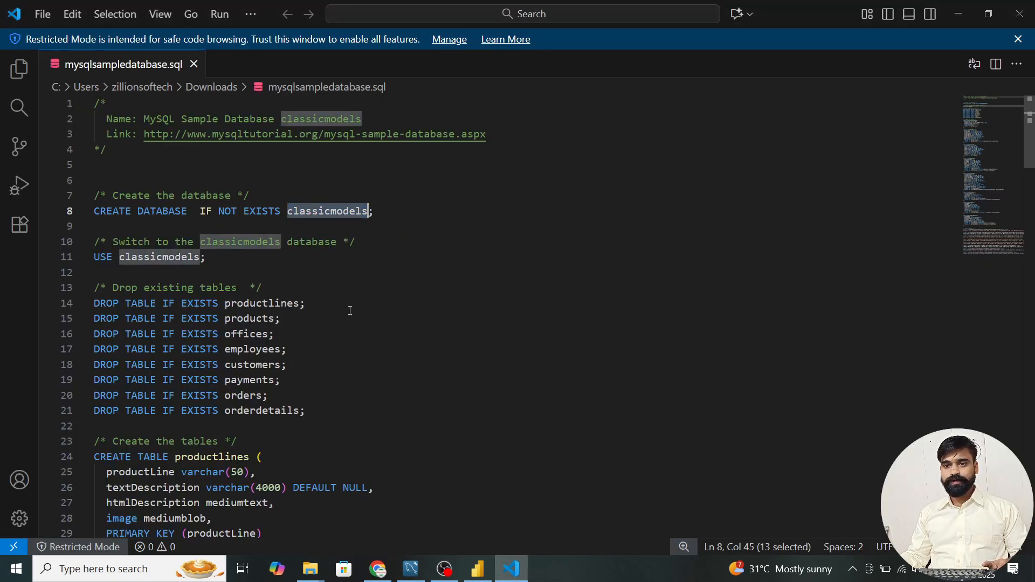
key(alt+Tab)
key(Tab)
click(254, 442)
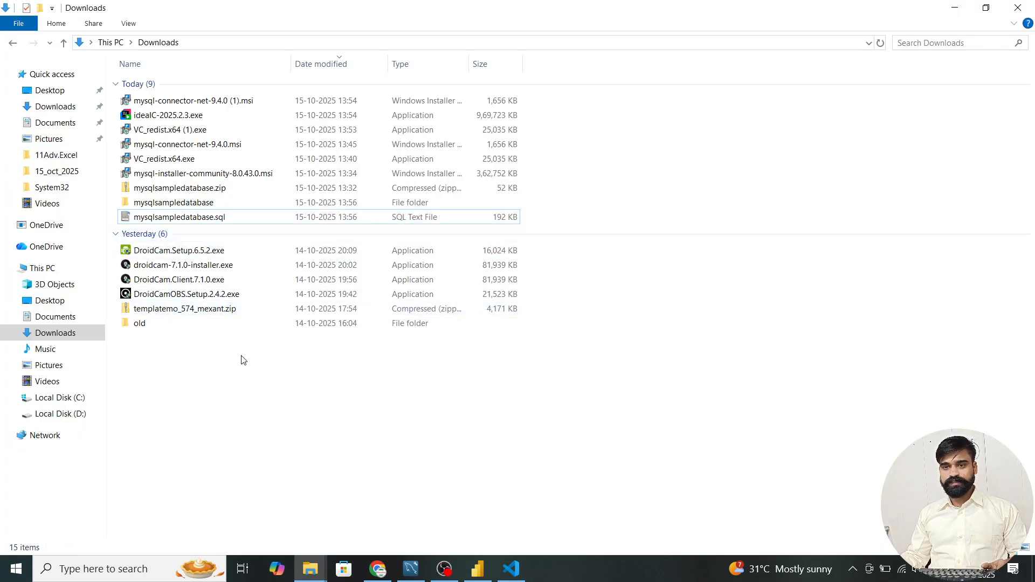
click(261, 42)
key(ctrl+c)
key(alt+Tab)
key(alt+Tab)
key(Tab)
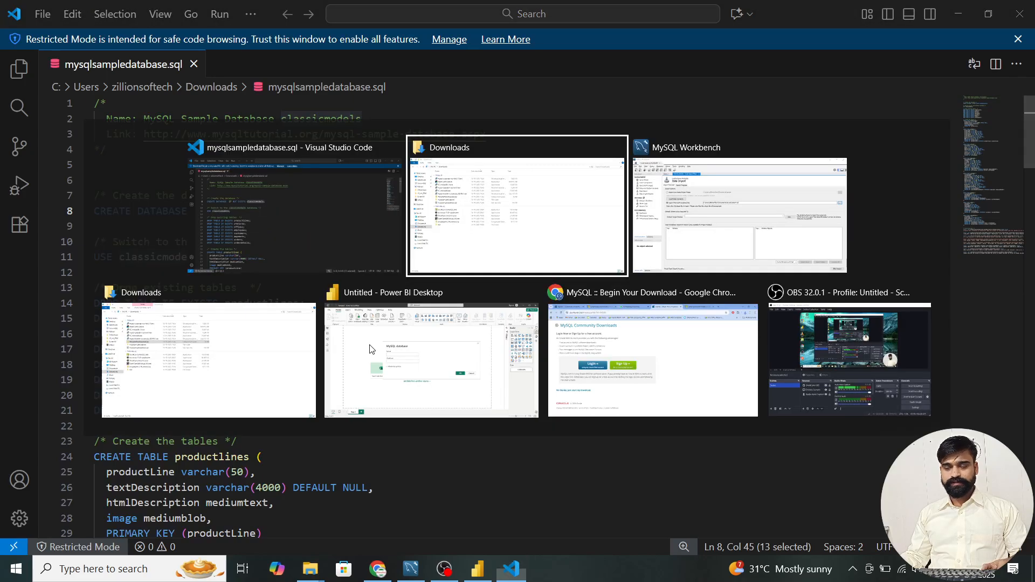
click(242, 47)
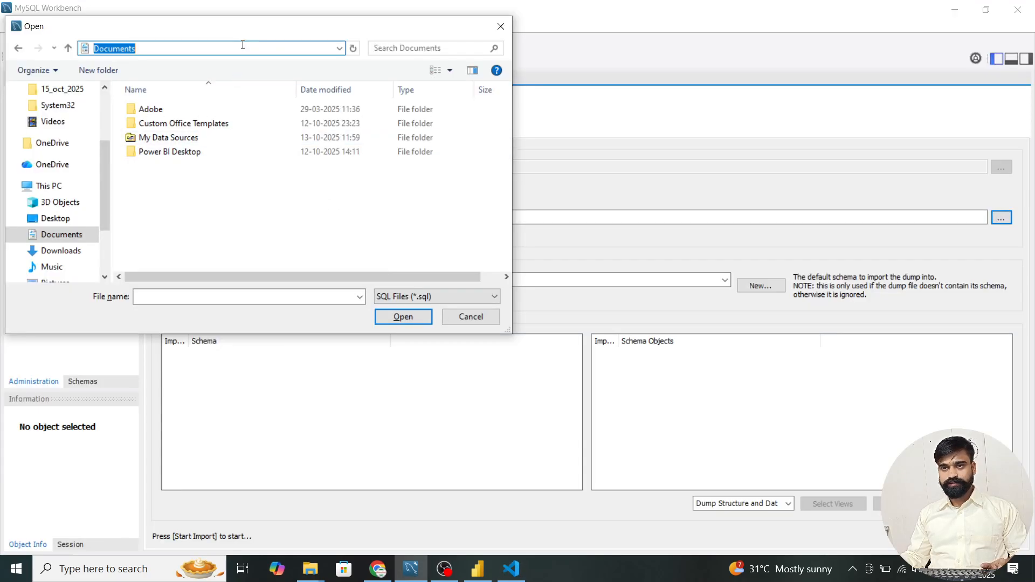
key(ctrl+v)
key(Return)
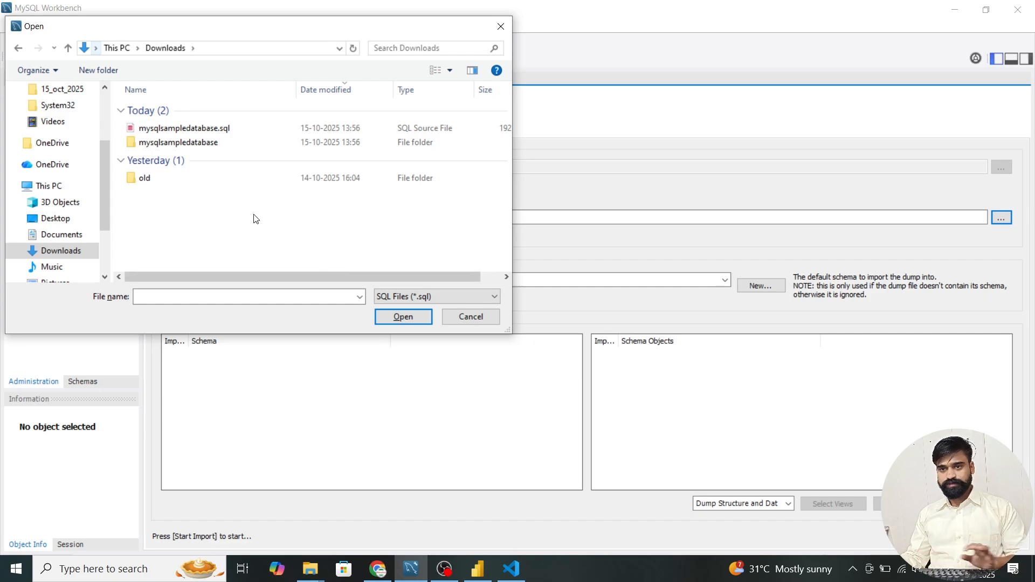
Choose mysqlsampledatabase.sql as the import file and create a new default target schema named classicmodels
click(208, 129)
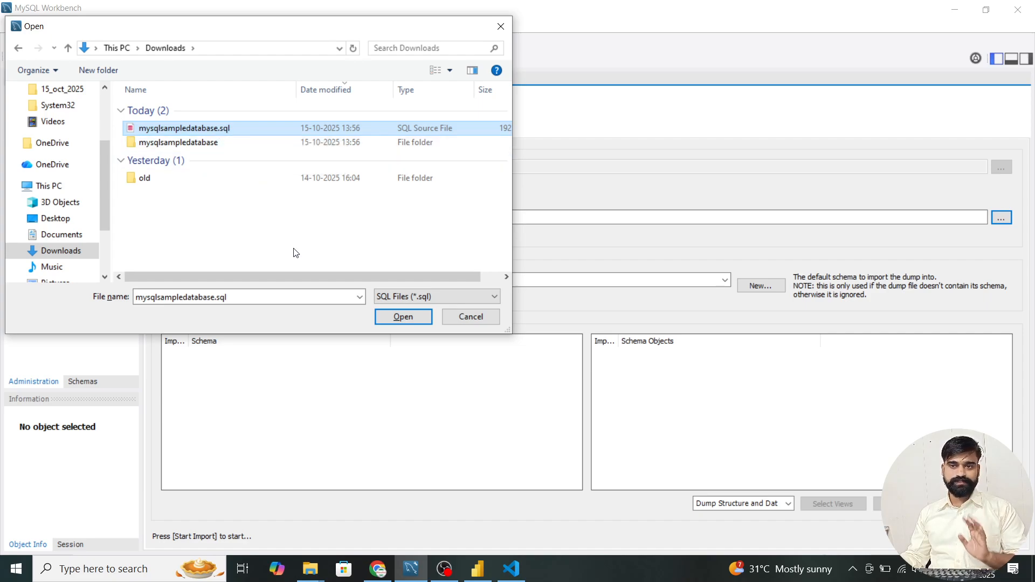
click(402, 321)
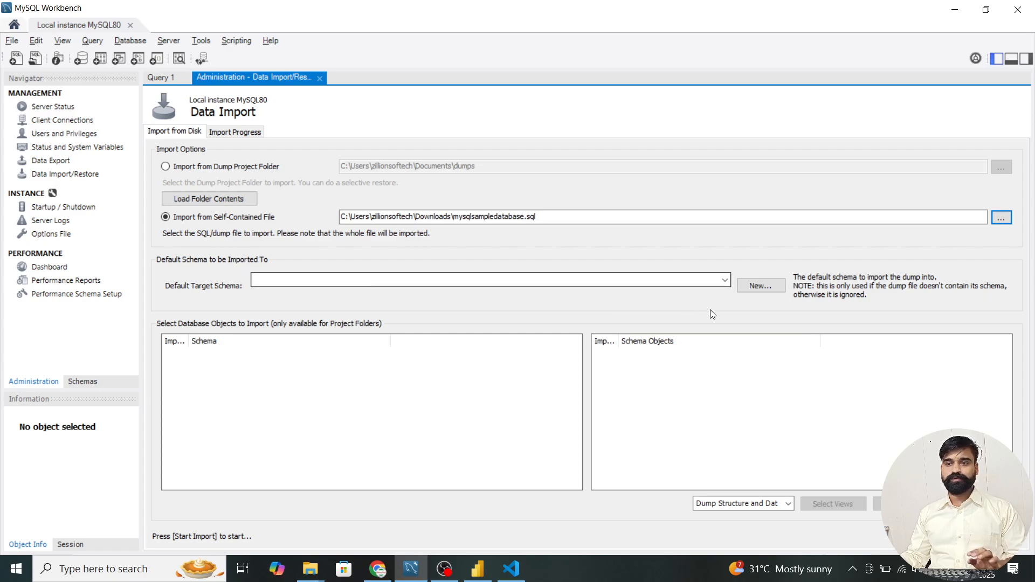
click(759, 286)
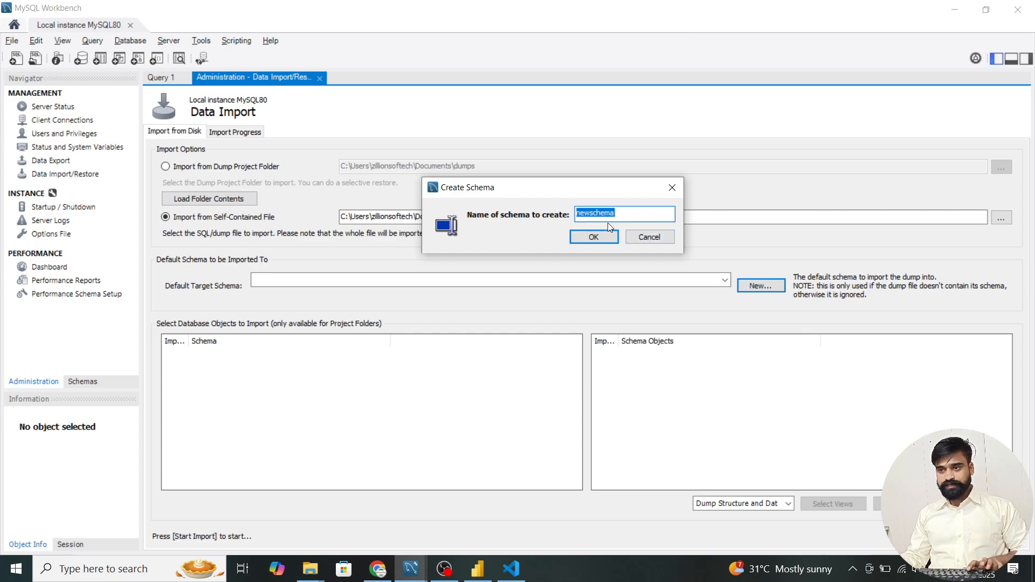
text(Downloads)
key(ctrl+a)
key(BackSpace)
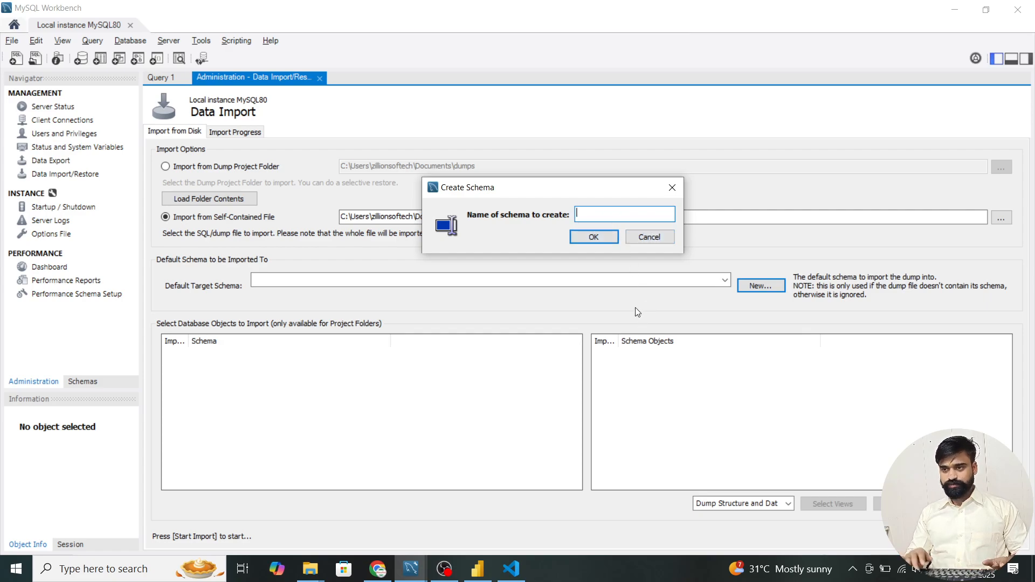
click(511, 569)
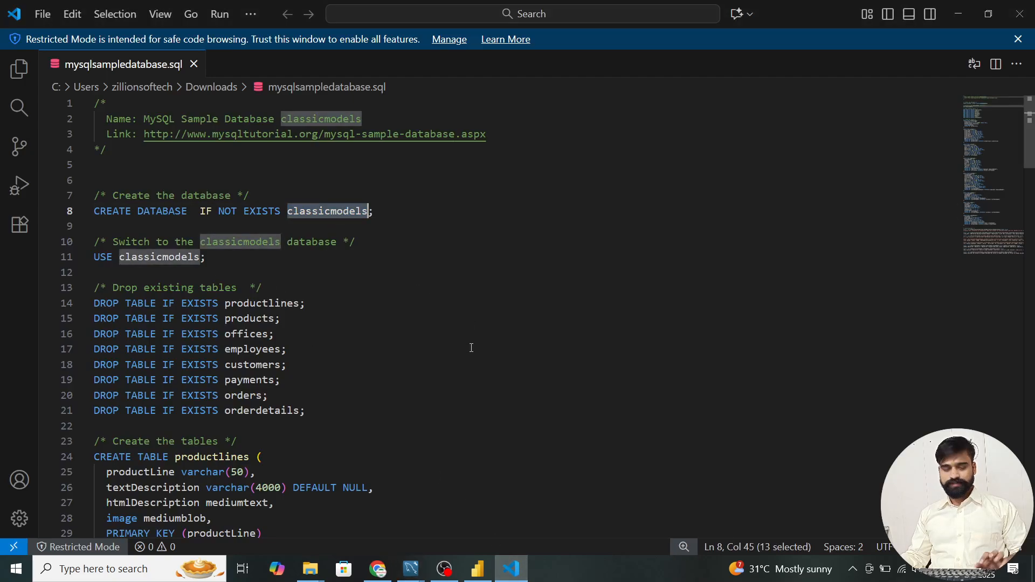
key(alt+Tab)
text(classicmodels)
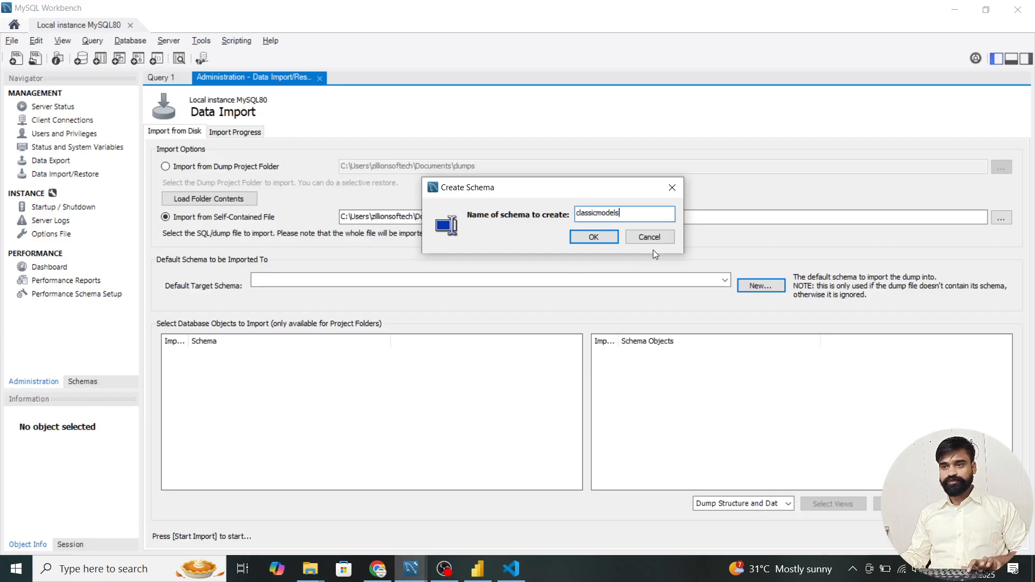
click(593, 237)
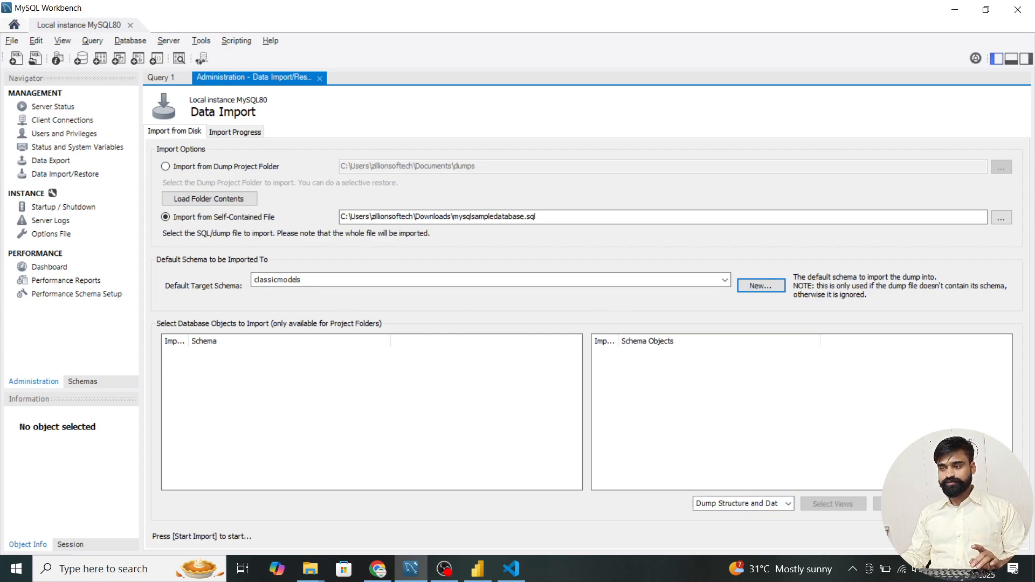
Run the import with Dump Structure and Data, and bring up the list of schemas
click(775, 507)
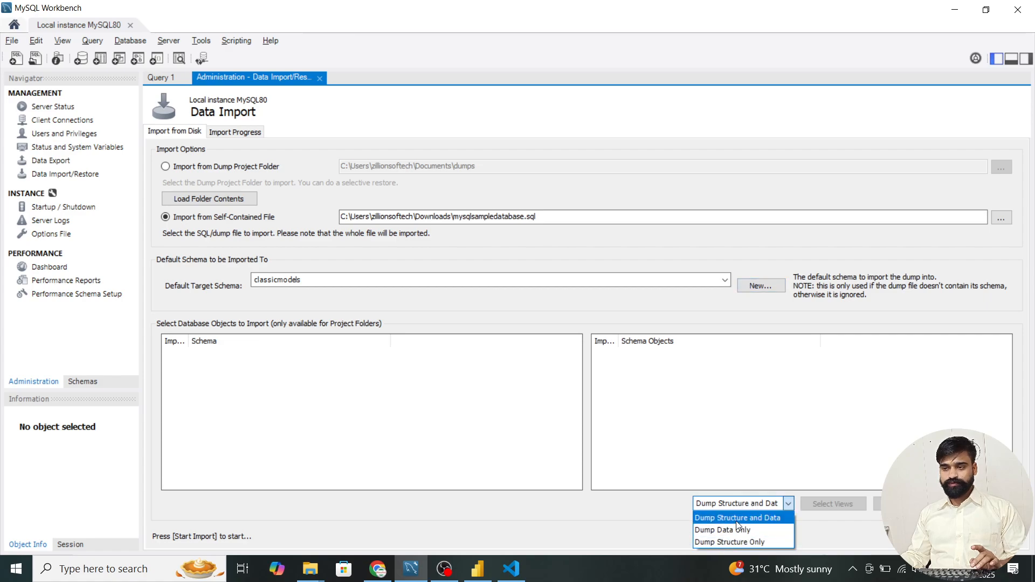
click(737, 519)
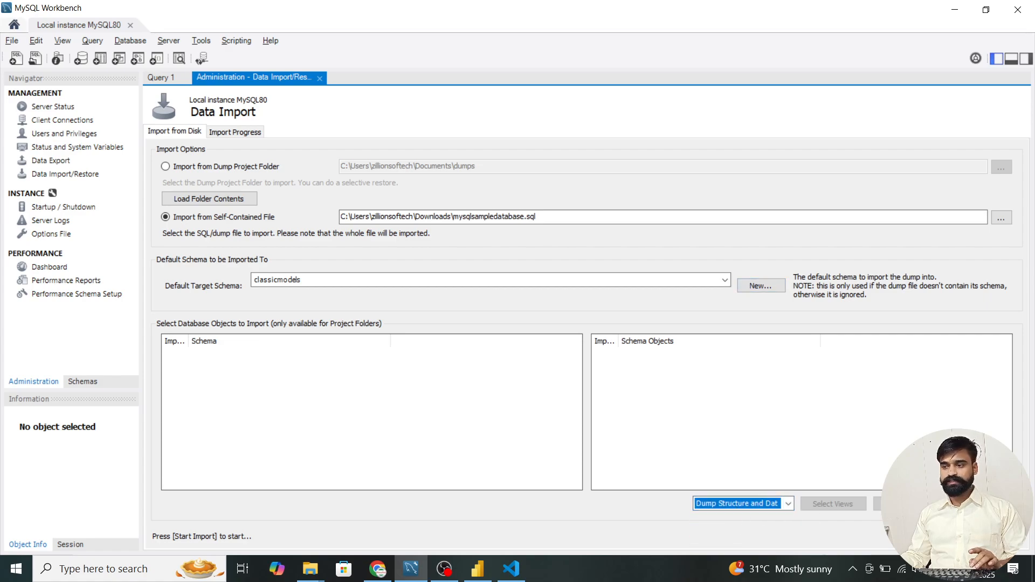
click(991, 537)
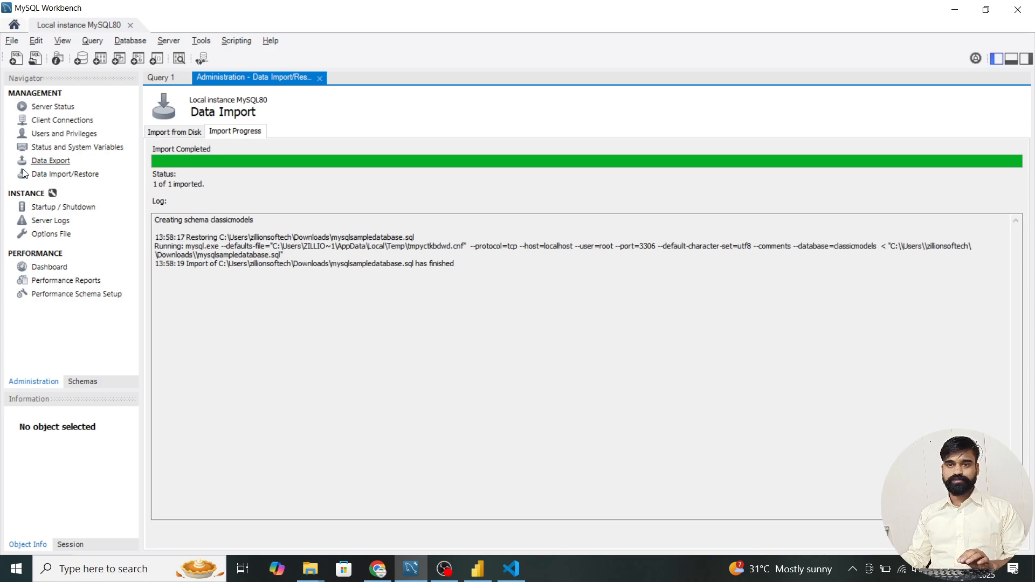
click(76, 380)
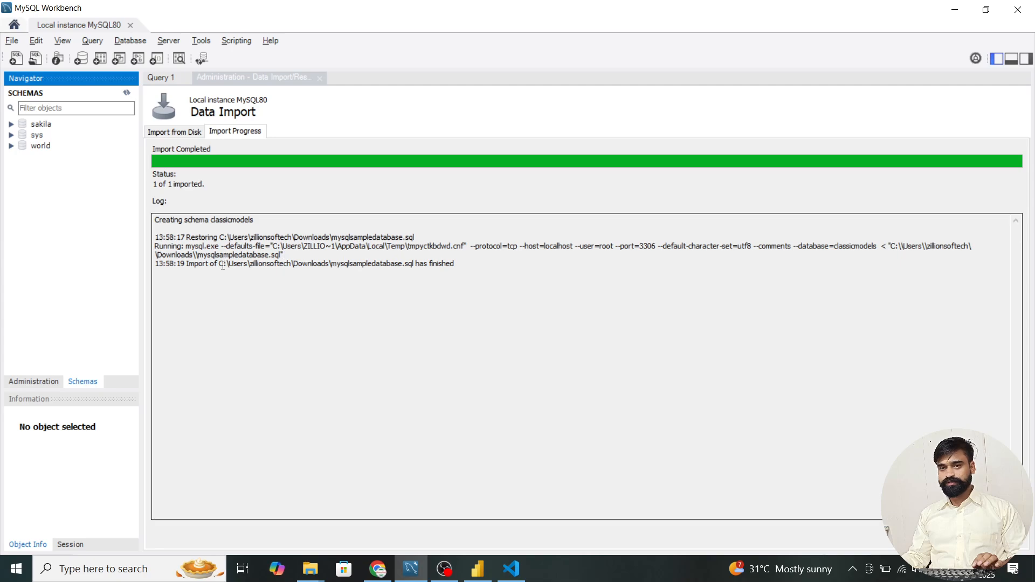
click(363, 308)
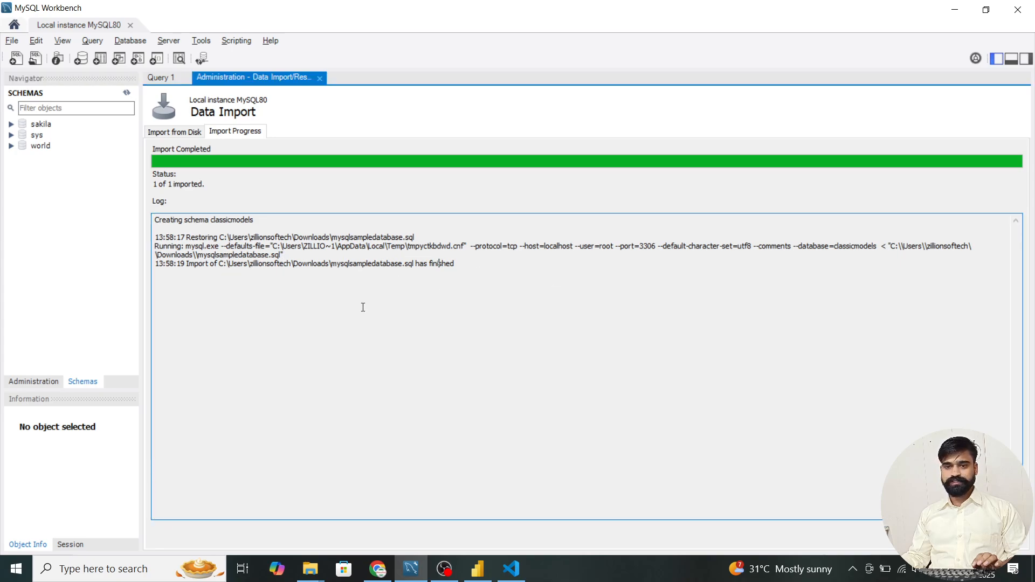
Run the statement show databases; in Query 1 and add an empty line below it
click(158, 77)
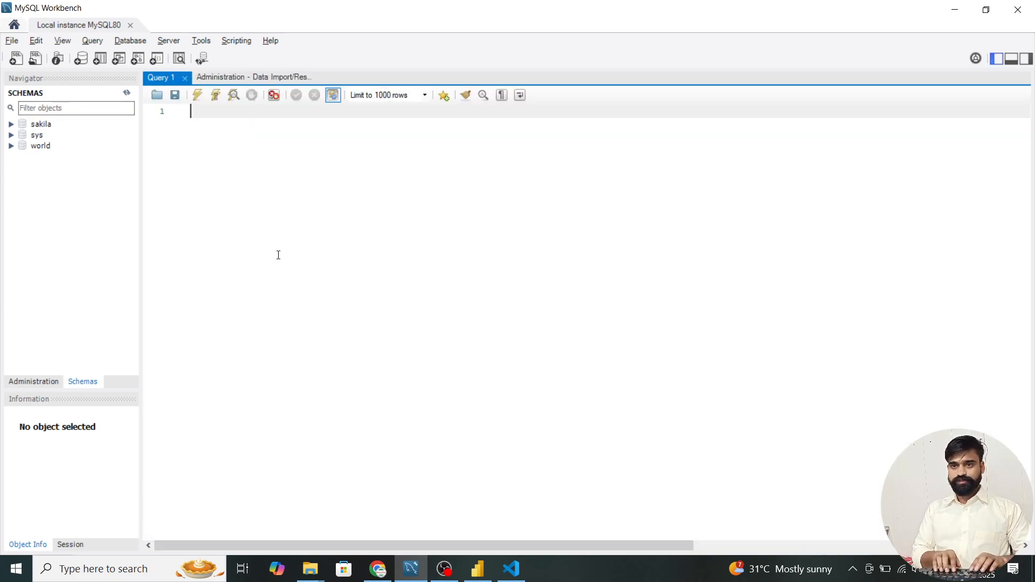
text(show data)
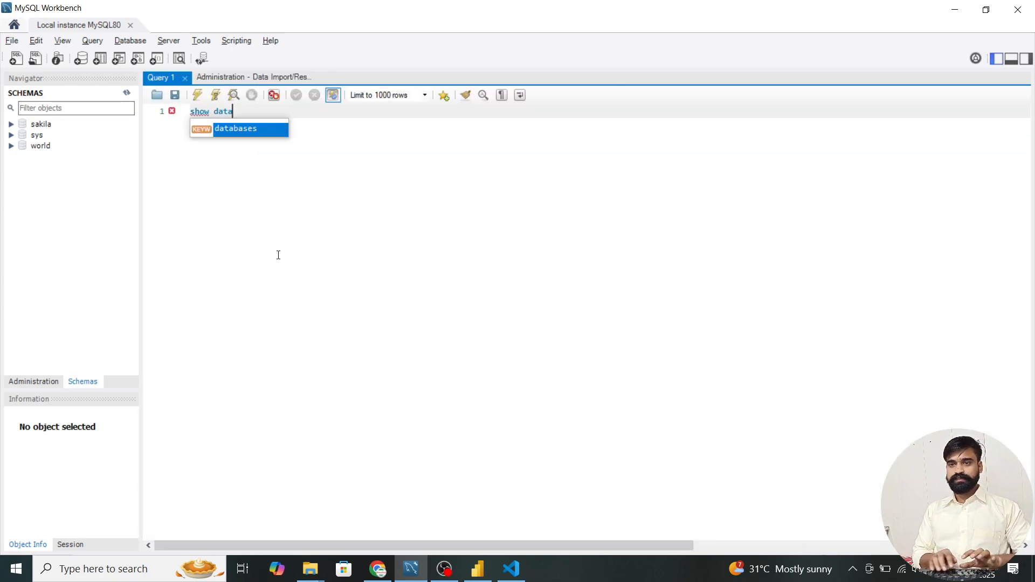
key(Return)
text(;)
scroll(278, 255, up, 4)
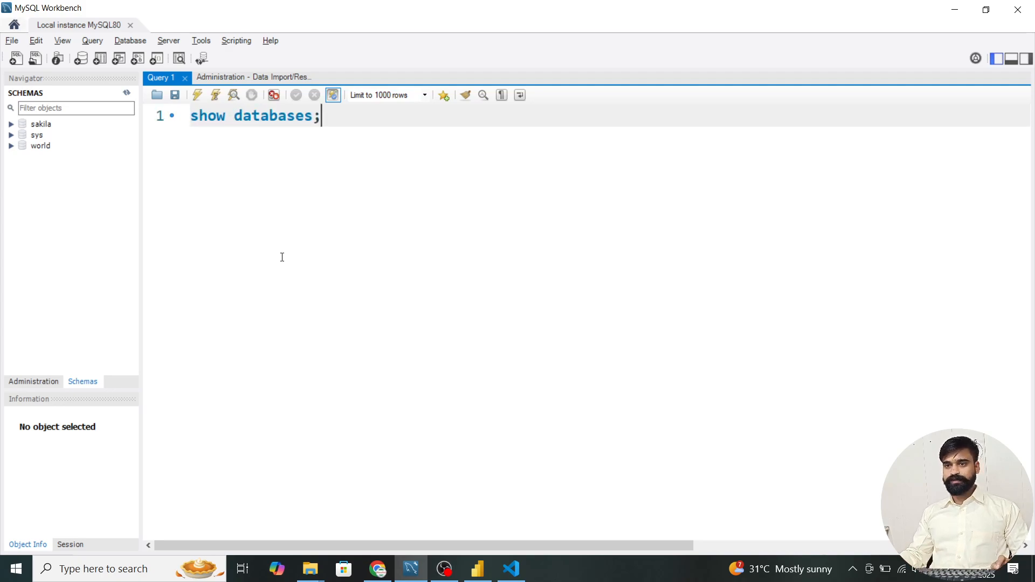
key(ctrl+Return)
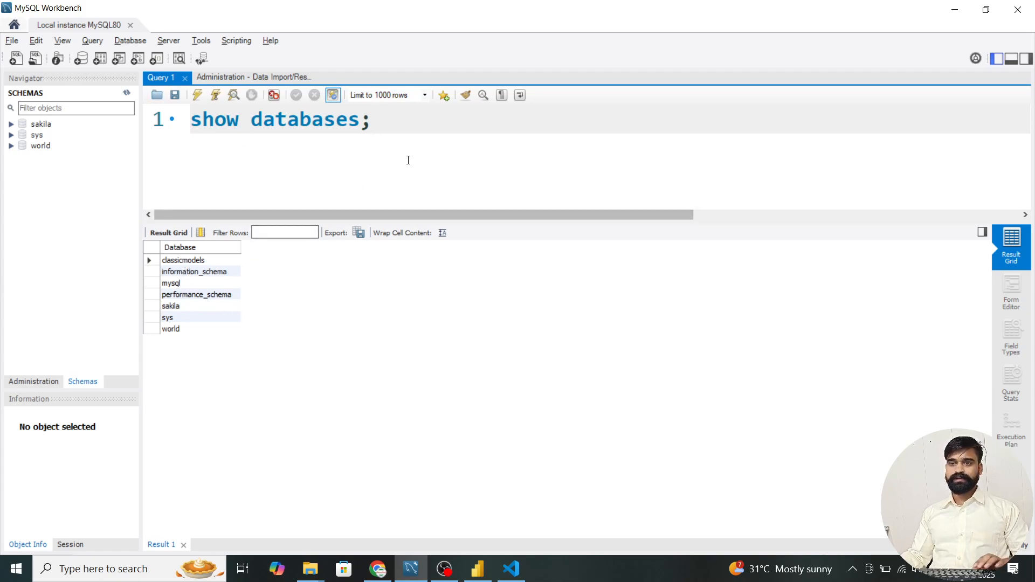
key(Return)
key(Return)
key(BackSpace)
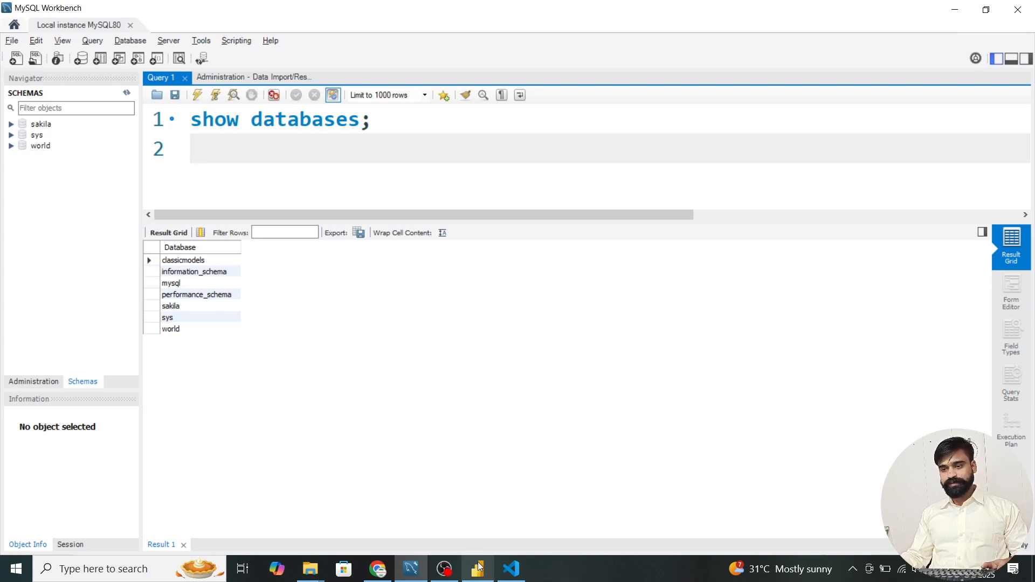
Switch to Power BI Desktop and enter localhost:3306 as the server in the MySQL database connection
click(489, 537)
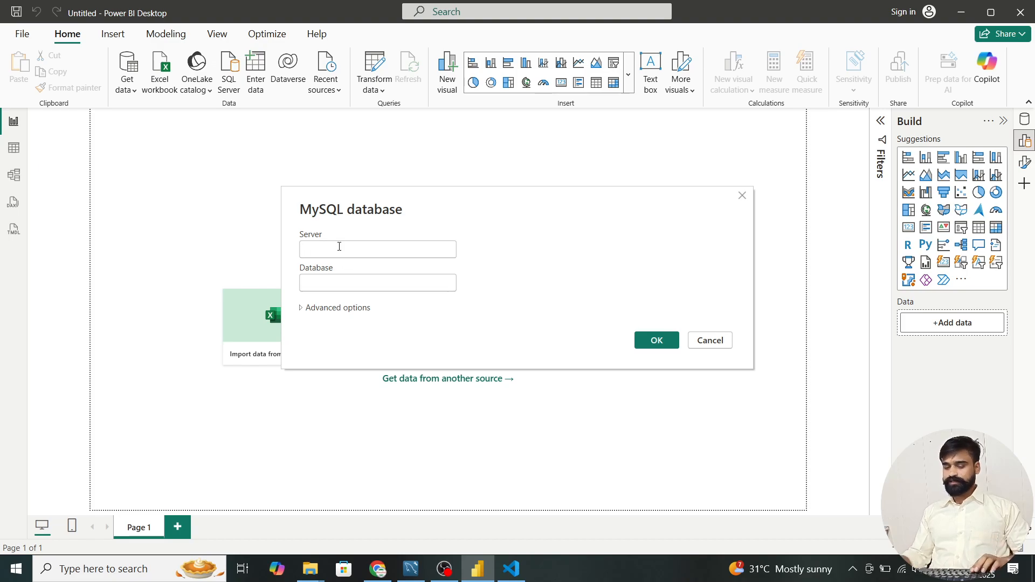
text(l)
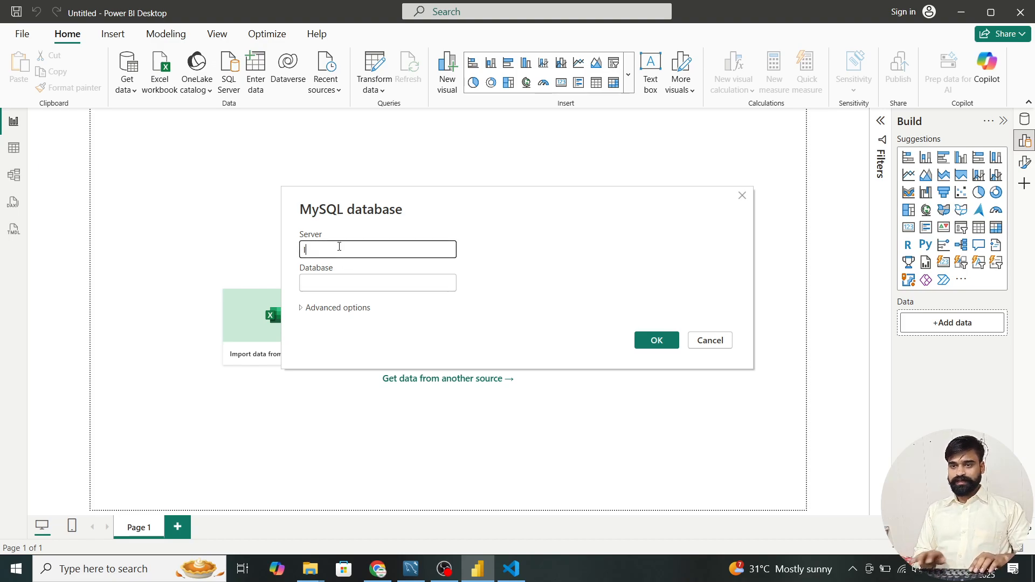
text(plocalhost:3306)
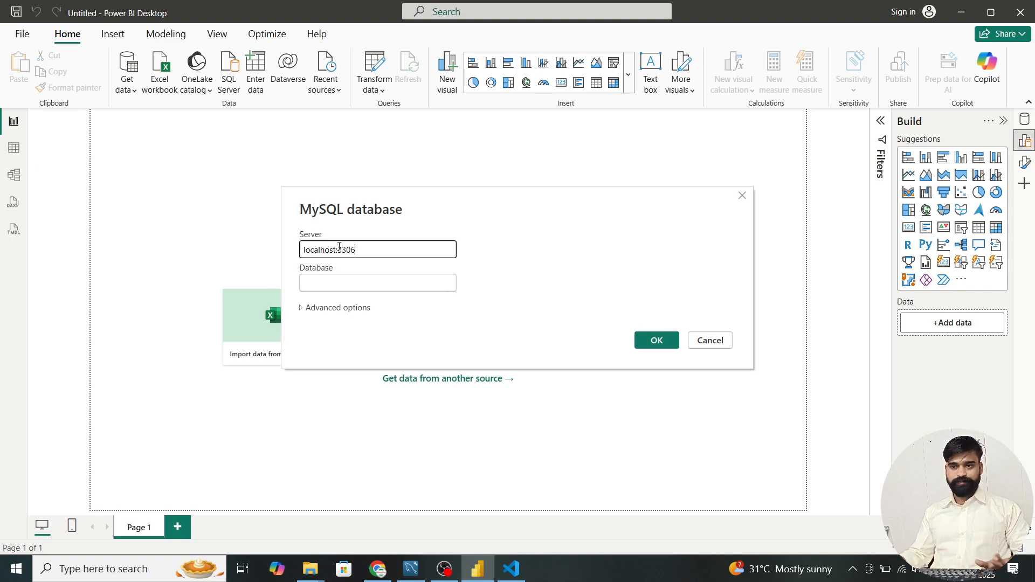
Copy the database name classicmodels from the MySQL Workbench query result into Power BI's MySQL connection and confirm it
click(411, 569)
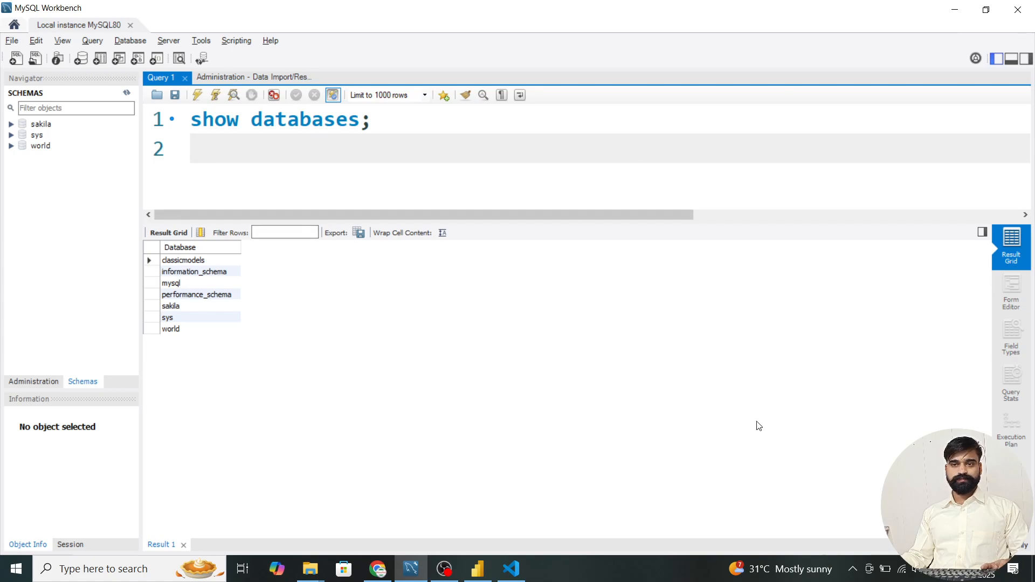
key(alt+Tab)
click(369, 288)
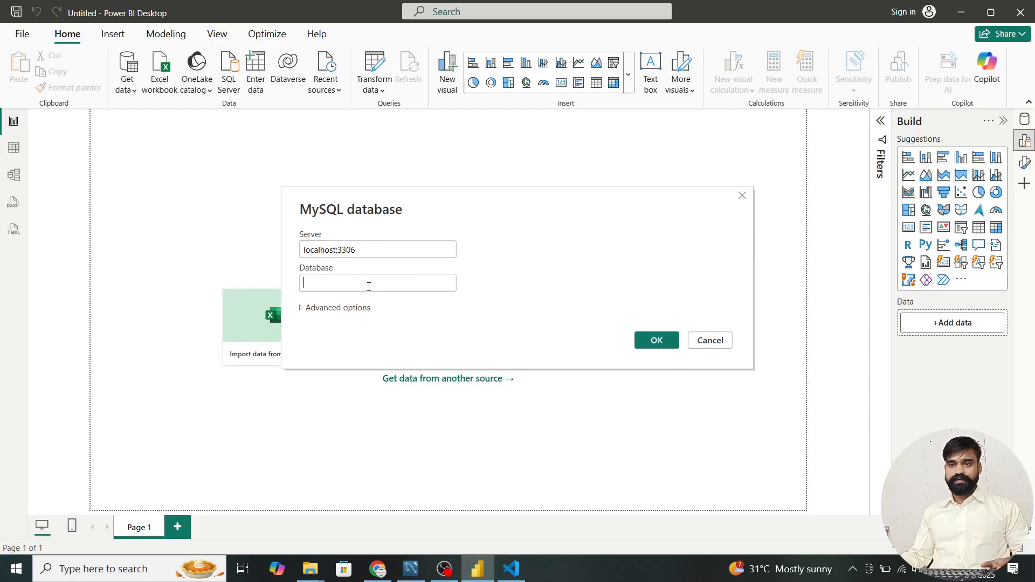
key(alt+Tab)
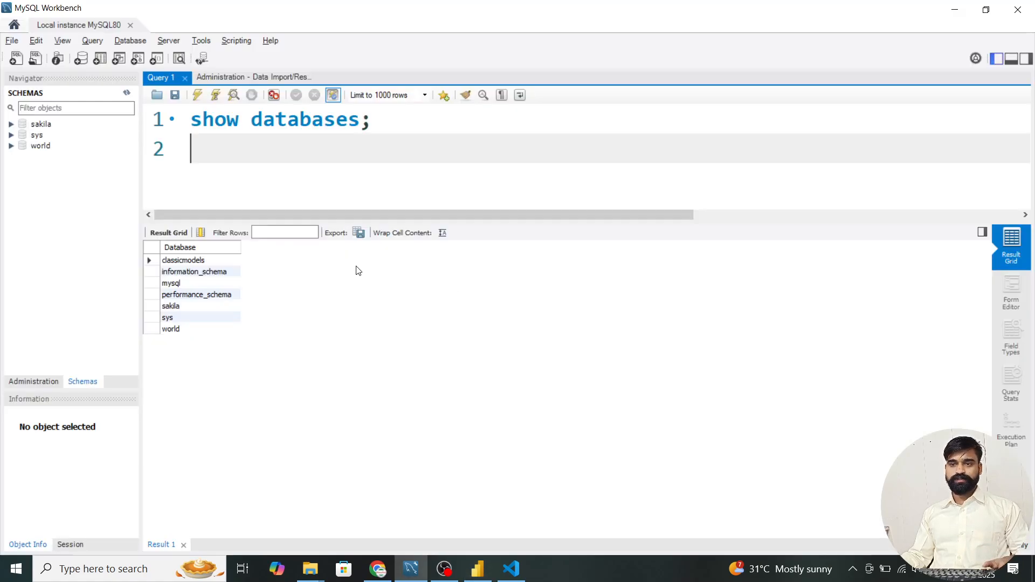
click(177, 261)
key(ctrl+c)
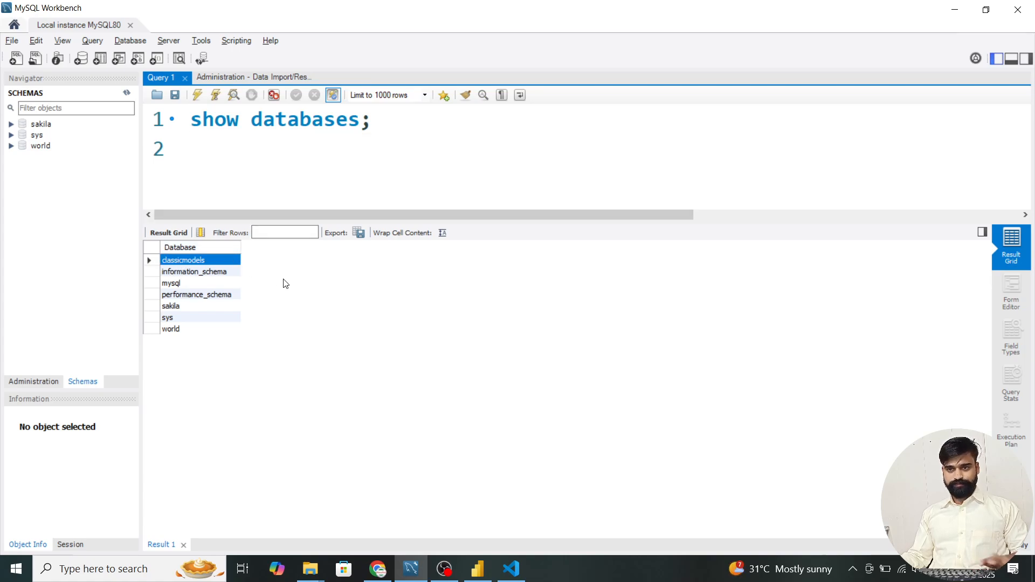
key(alt+Tab)
key(ctrl+v)
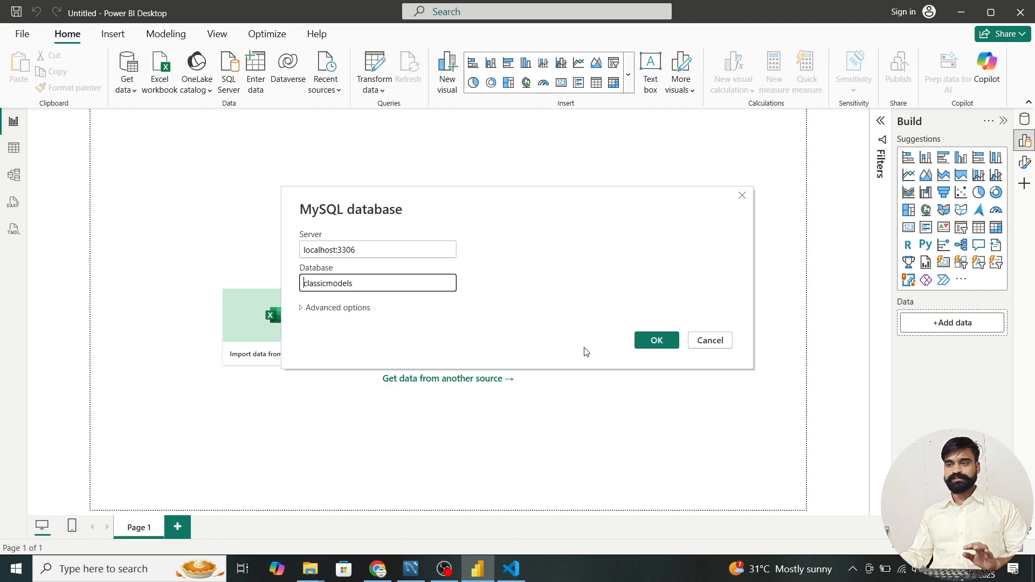
click(656, 342)
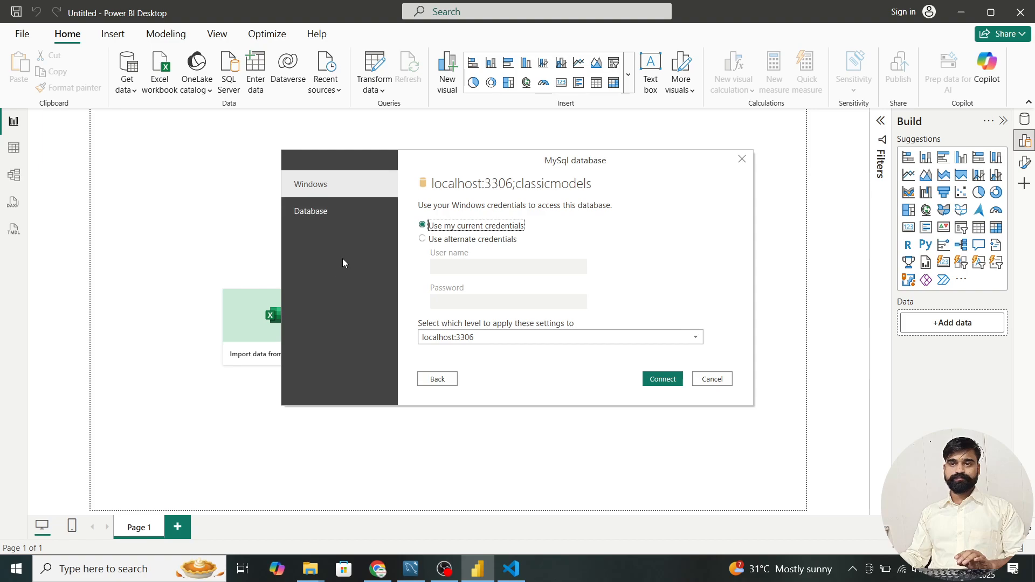
Connect with database credentials, using the user name root and entering the account password
click(326, 215)
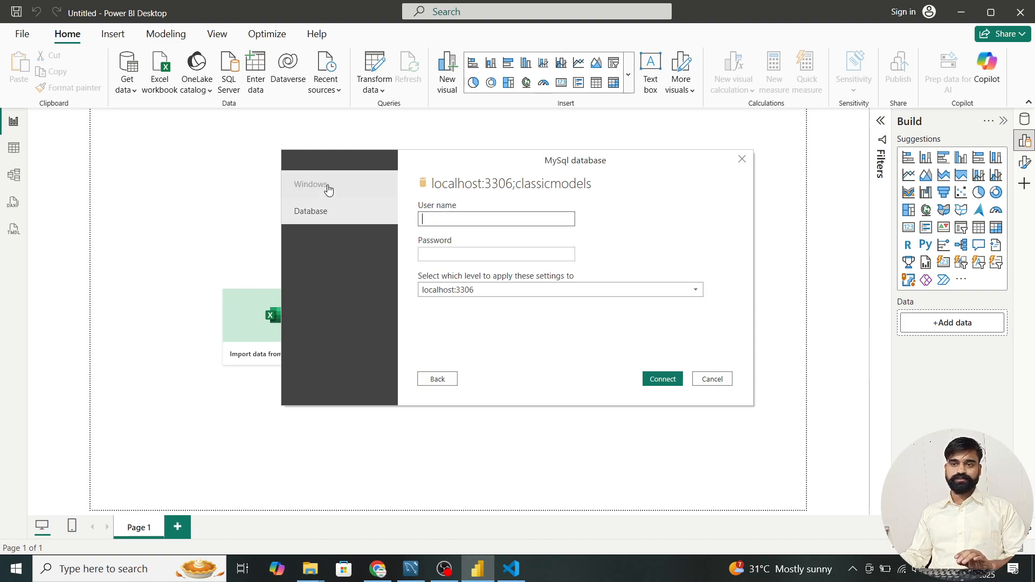
click(322, 188)
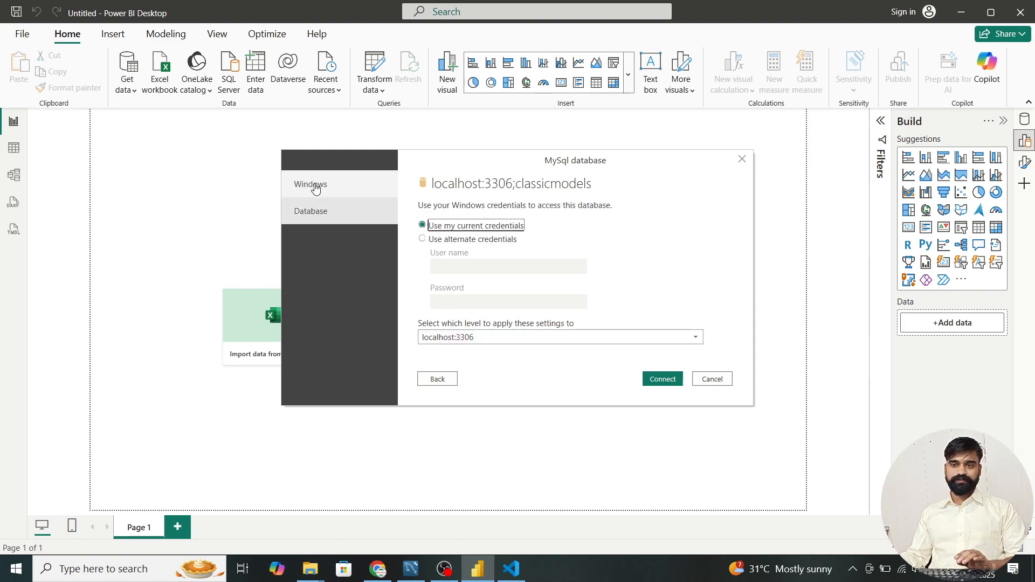
click(313, 213)
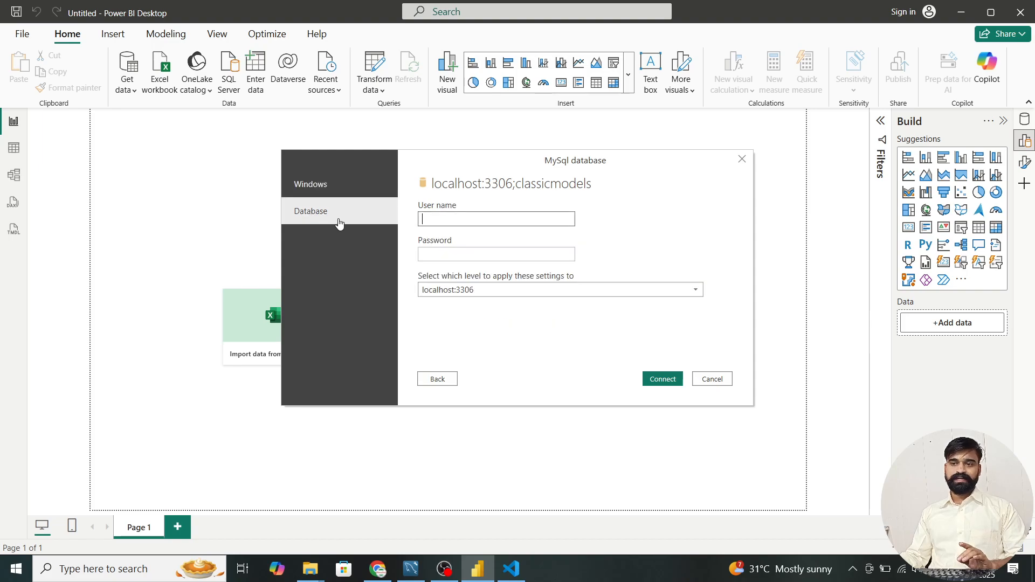
click(451, 218)
text(ro)
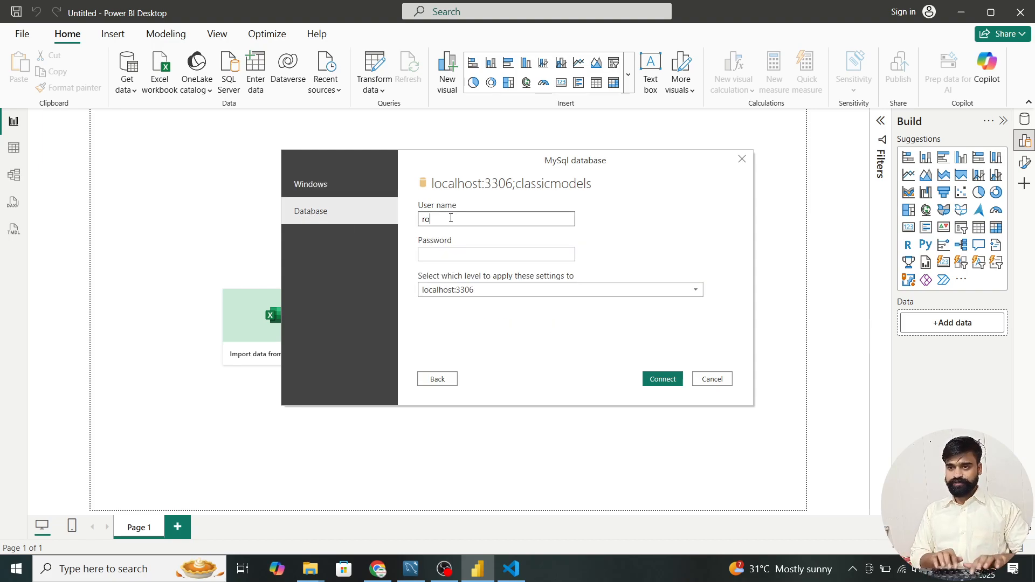
text(ot)
key(Tab)
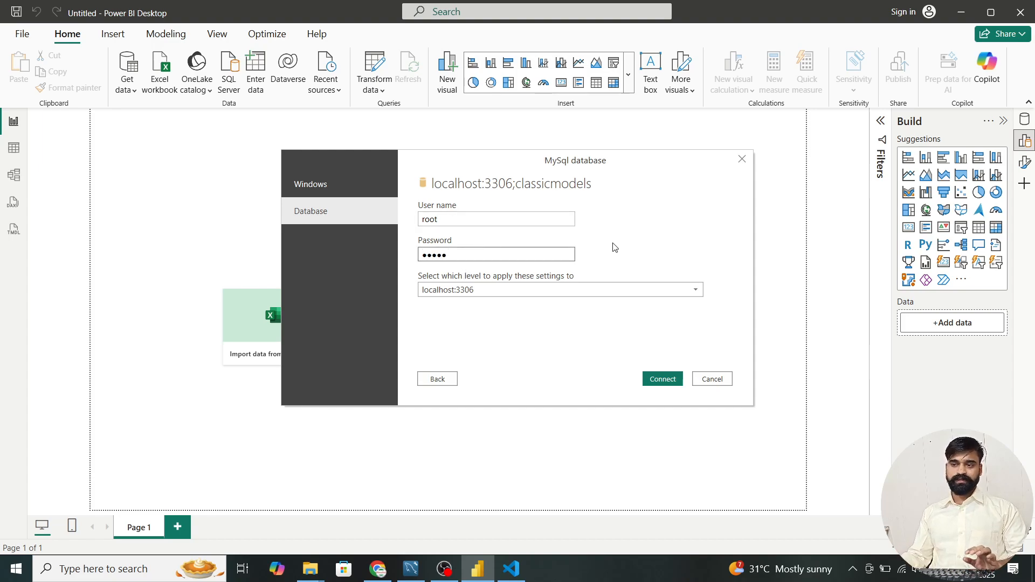
click(663, 380)
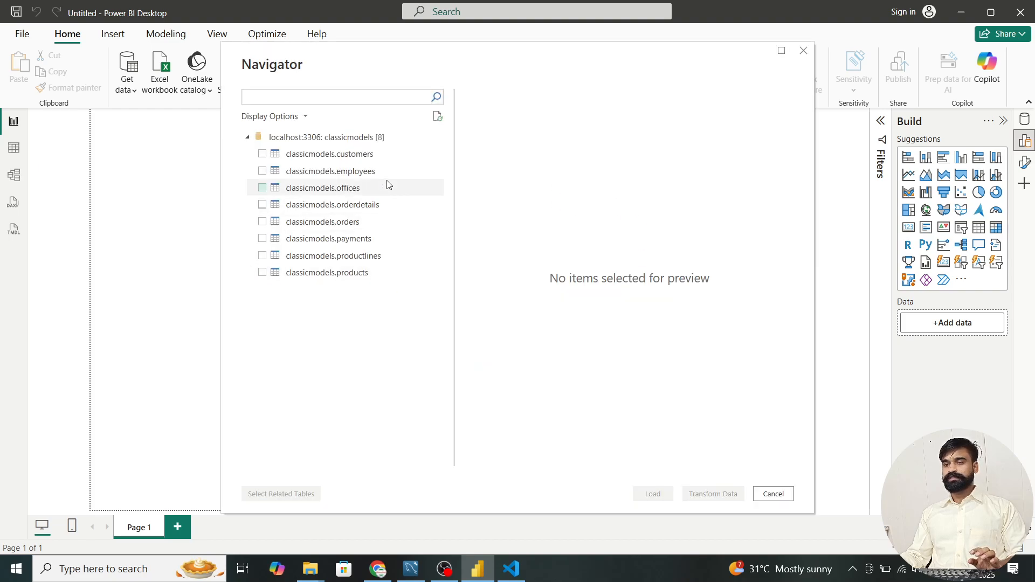
Select all eight classicmodels tables, from customers through products, and load them into the report
click(262, 154)
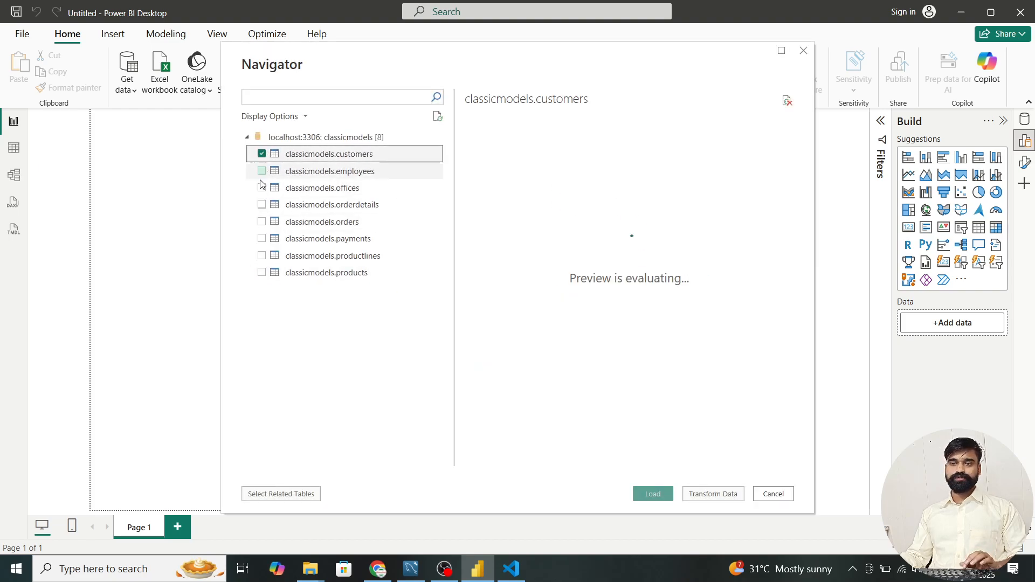
click(265, 171)
click(262, 188)
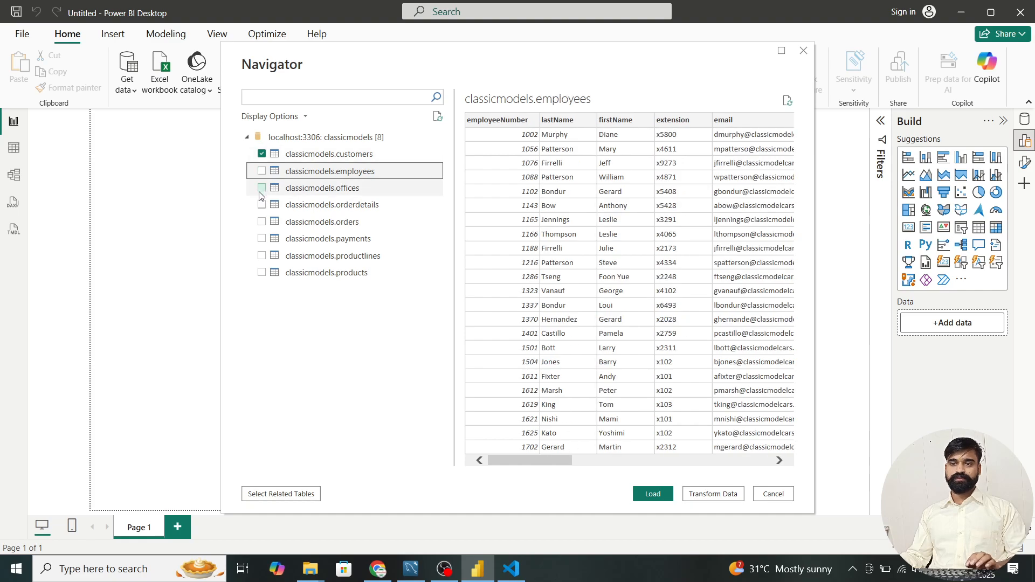
click(261, 206)
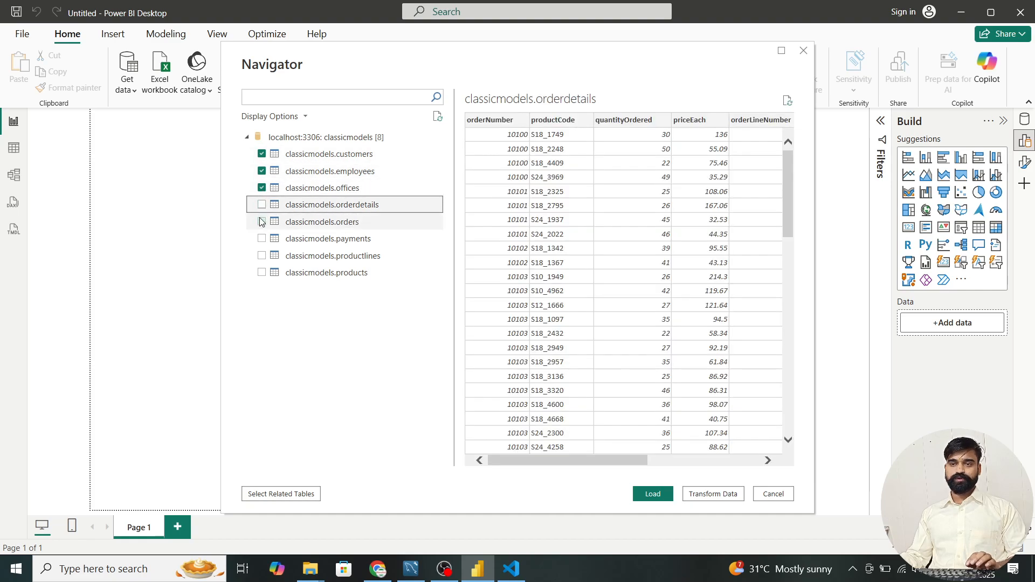
click(262, 221)
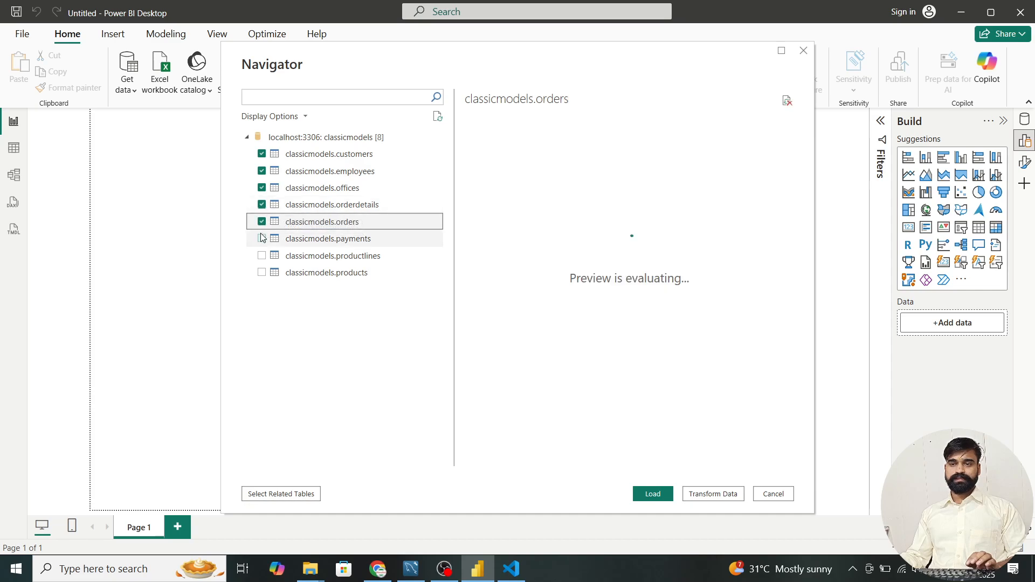
click(262, 239)
click(262, 256)
click(262, 272)
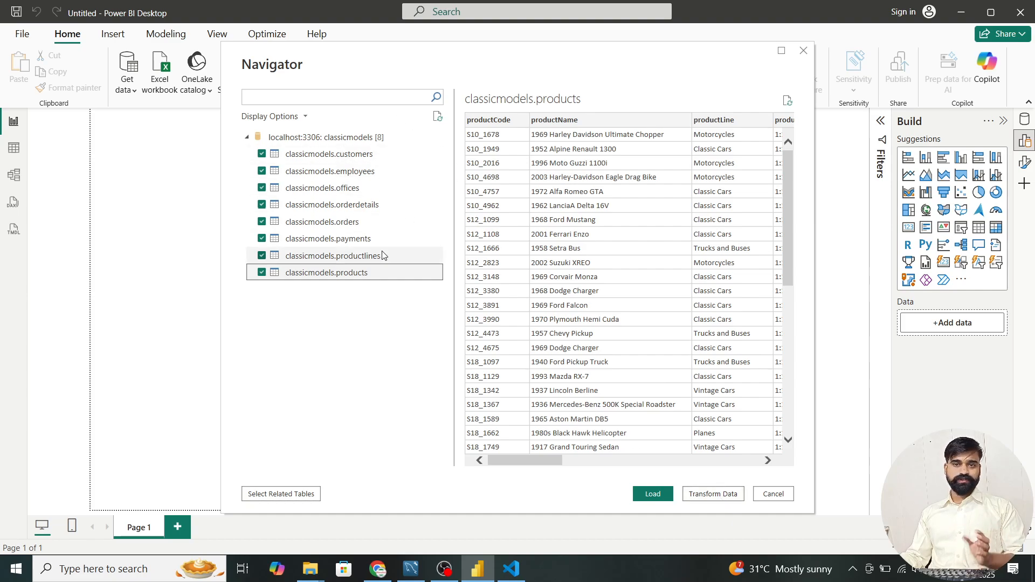
click(662, 495)
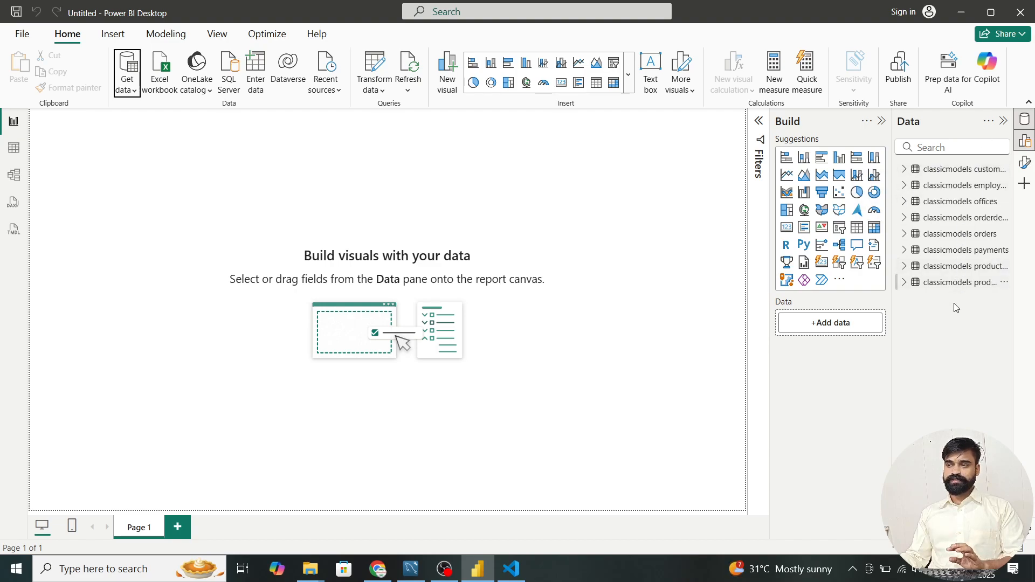
Examine the fields of the customers table and look through the loaded rows of the customers, offices, orderdetails and payments tables
click(905, 170)
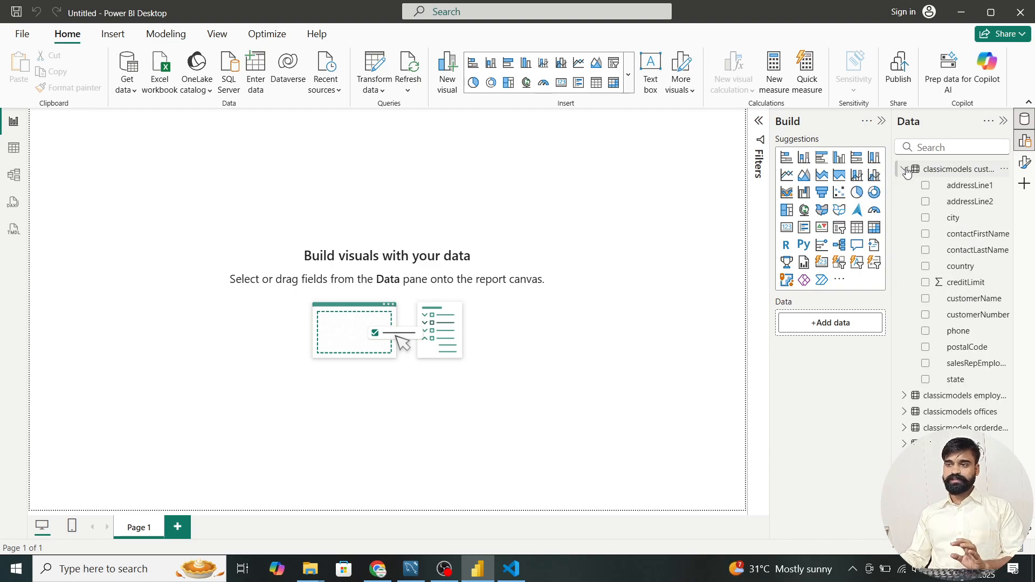
click(905, 170)
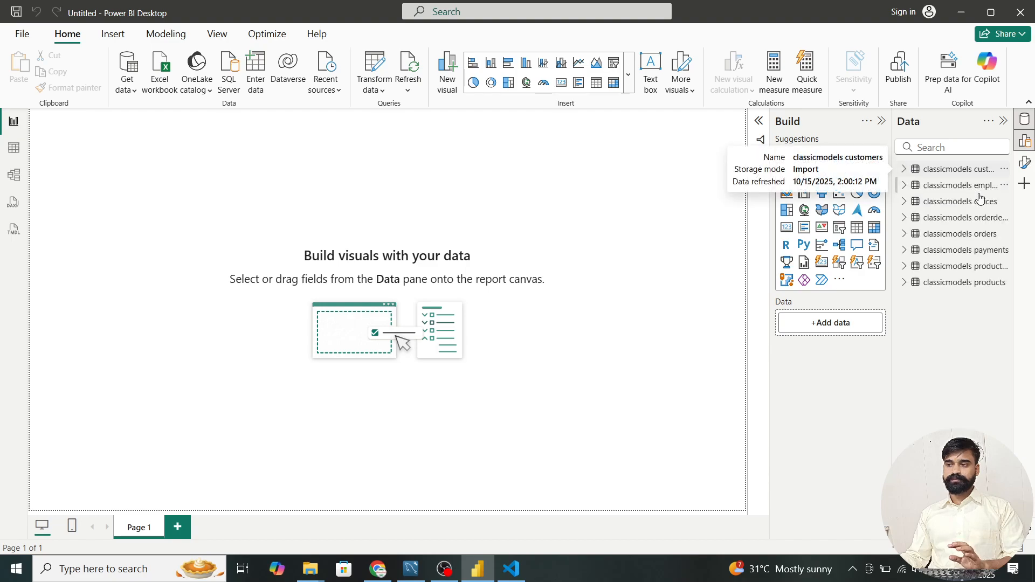
click(14, 149)
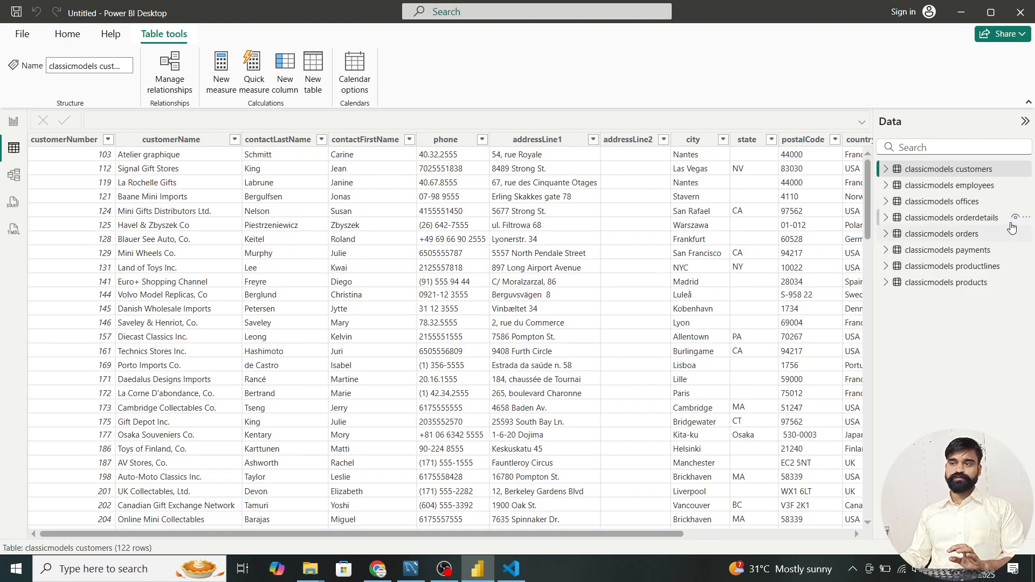
click(966, 202)
click(950, 219)
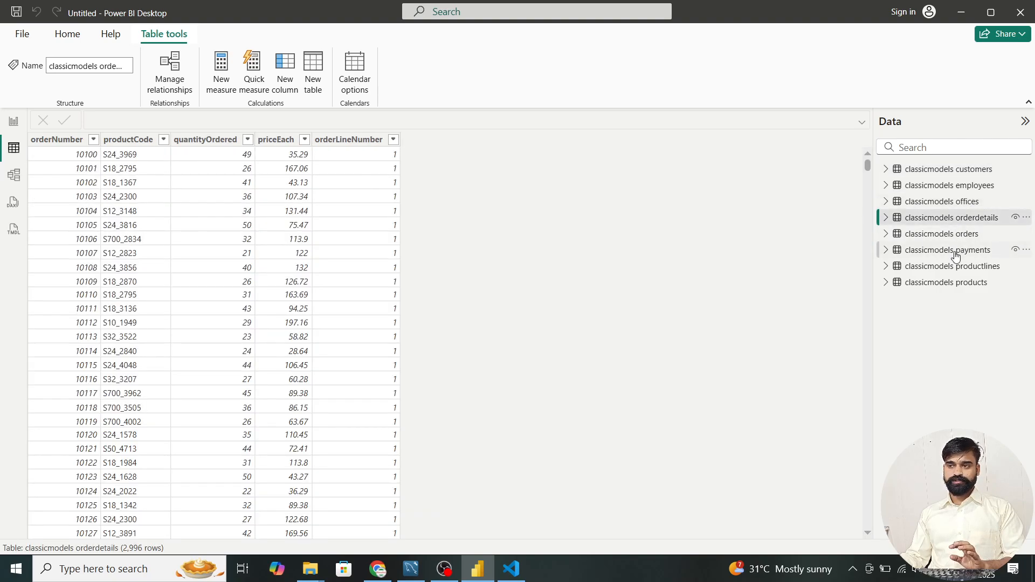
click(951, 251)
Show the data model diagram with the Data and Properties panes collapsed to examine the table relationships
click(12, 185)
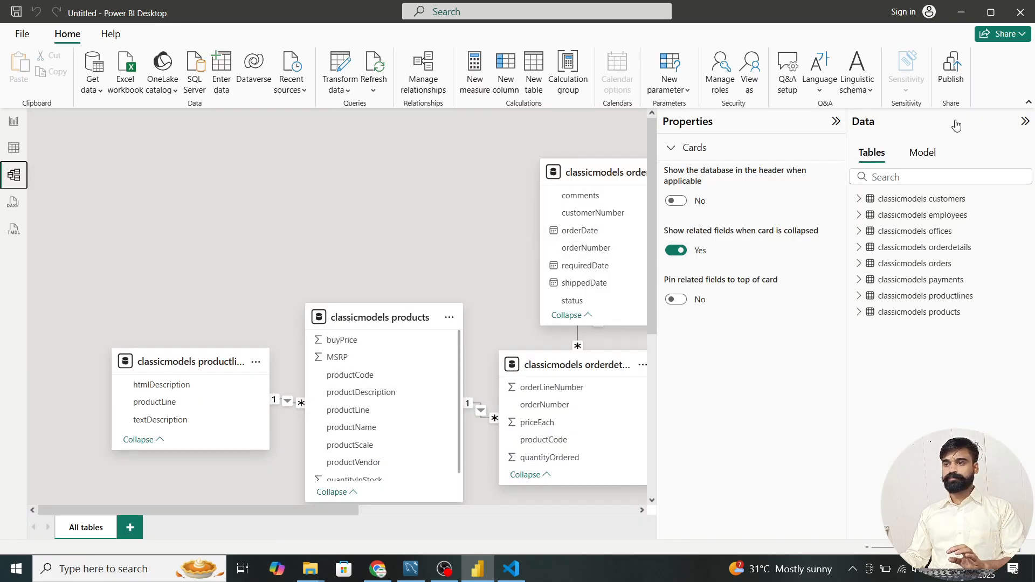
click(1025, 122)
click(1000, 123)
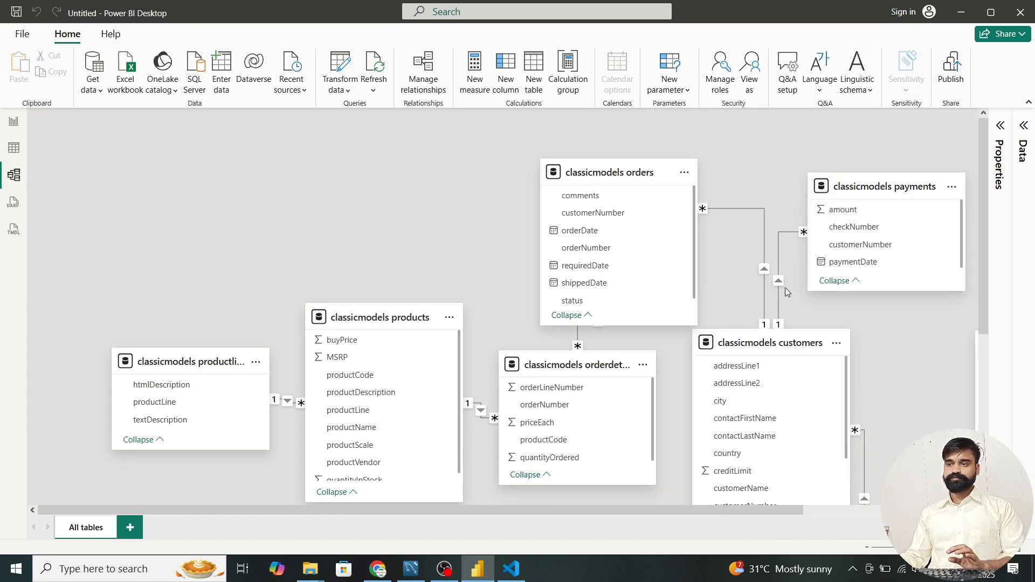
scroll(722, 423, down, 2)
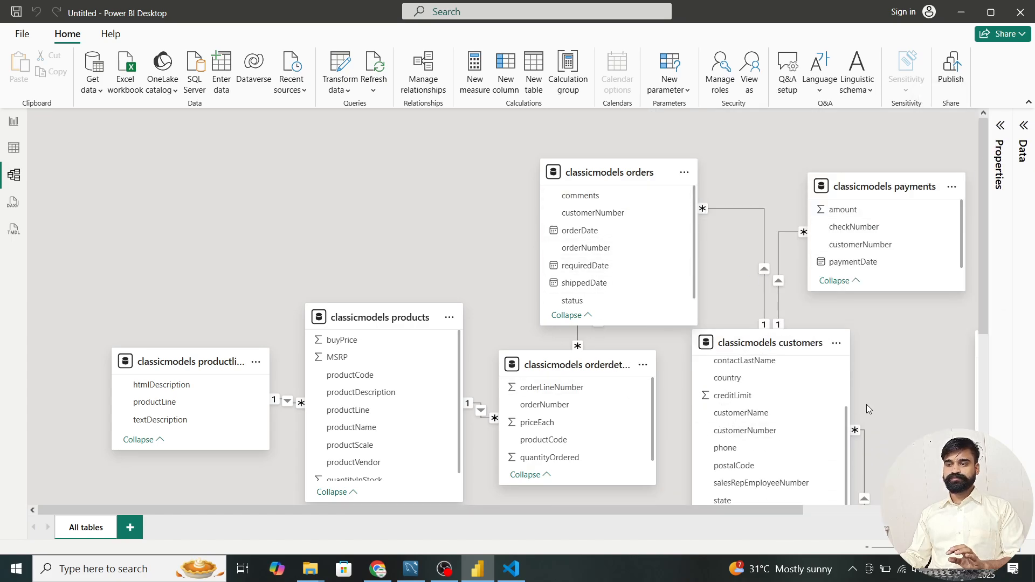
scroll(866, 407, down, 3)
scroll(671, 393, up, 3)
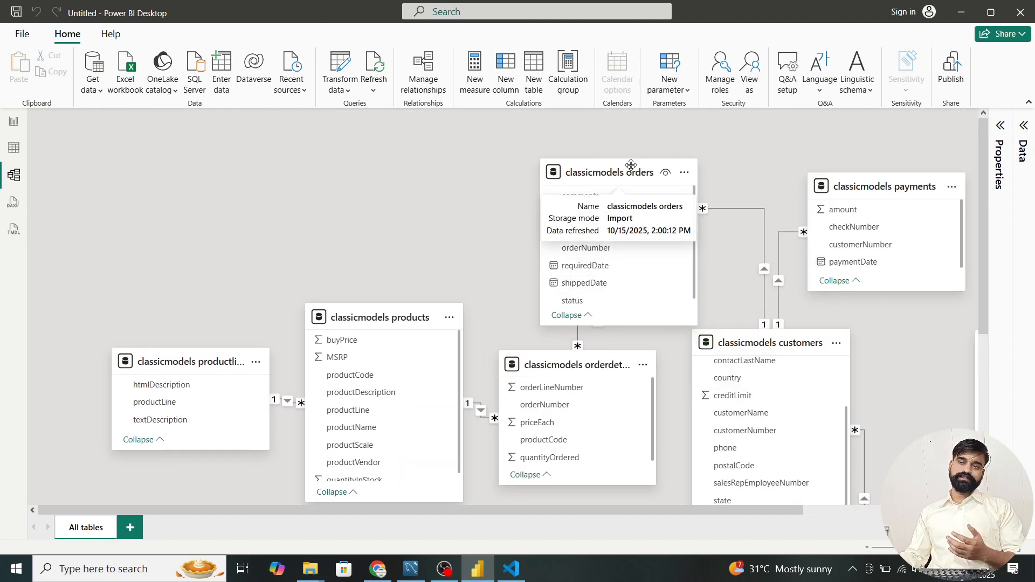
Move the orders table slightly up and left in the model diagram and review the links between customers, employees and the other tables
drag(631, 165, 610, 133)
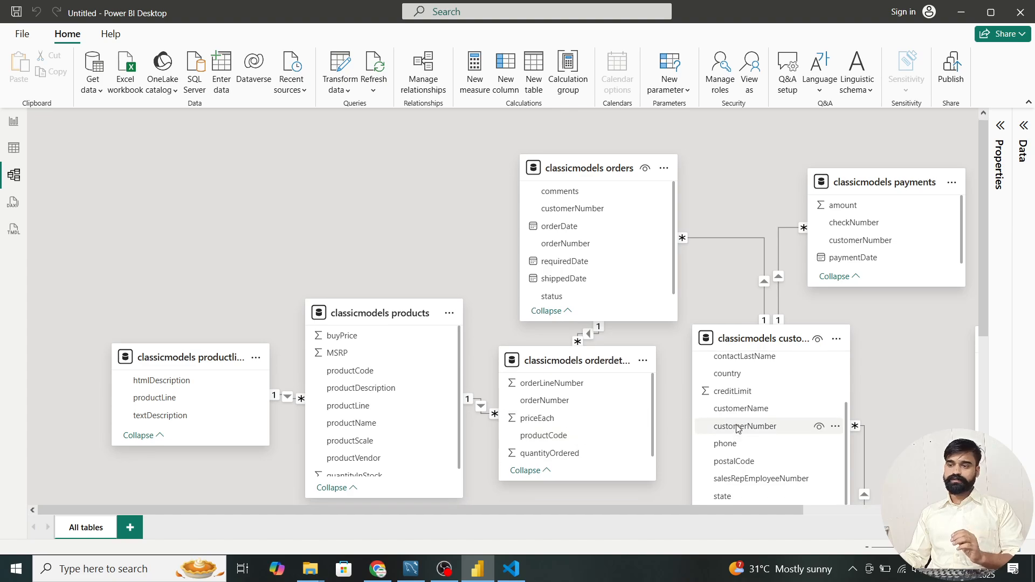
scroll(744, 426, down, 2)
scroll(920, 403, down, 1)
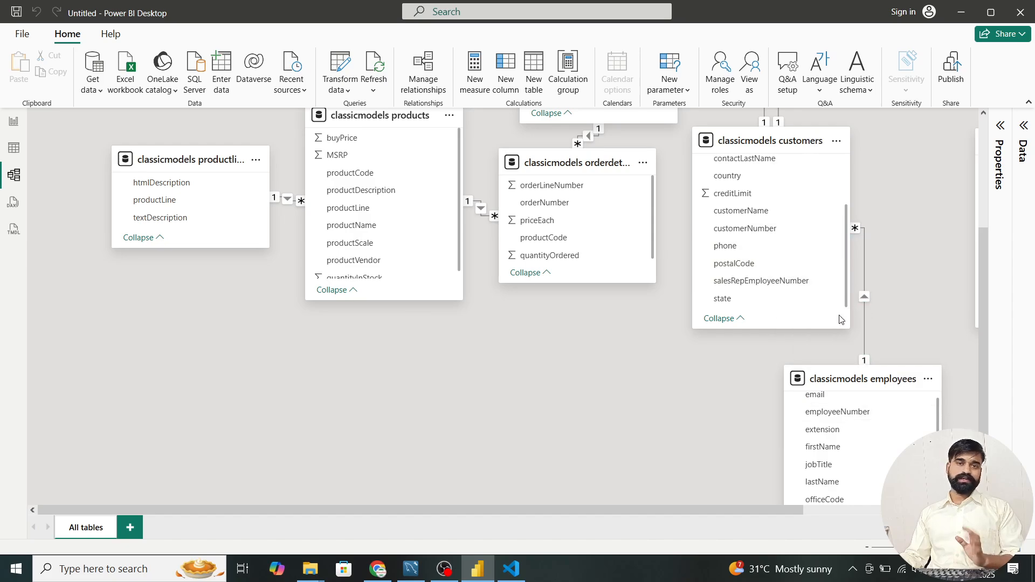
scroll(457, 412, up, 5)
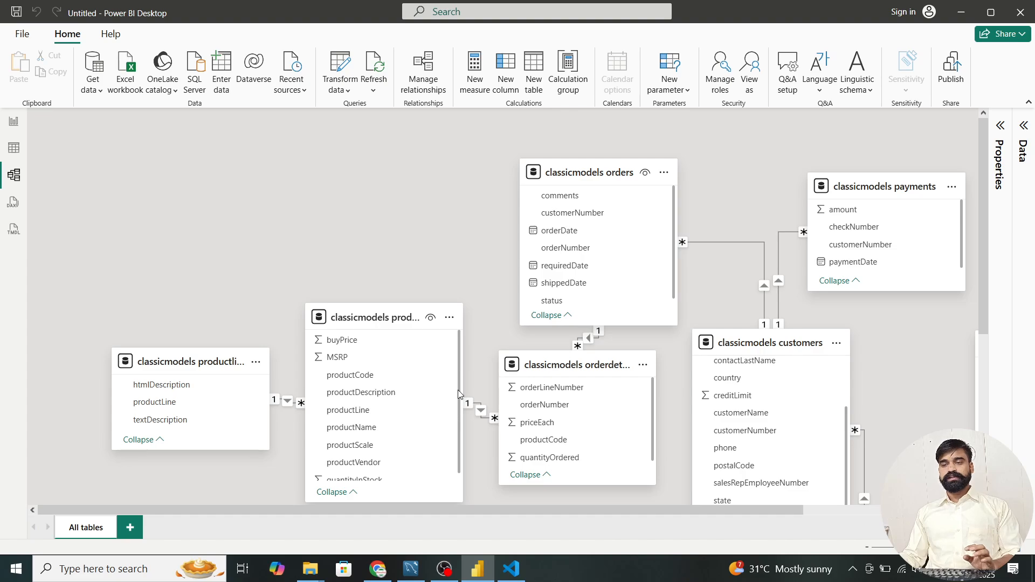